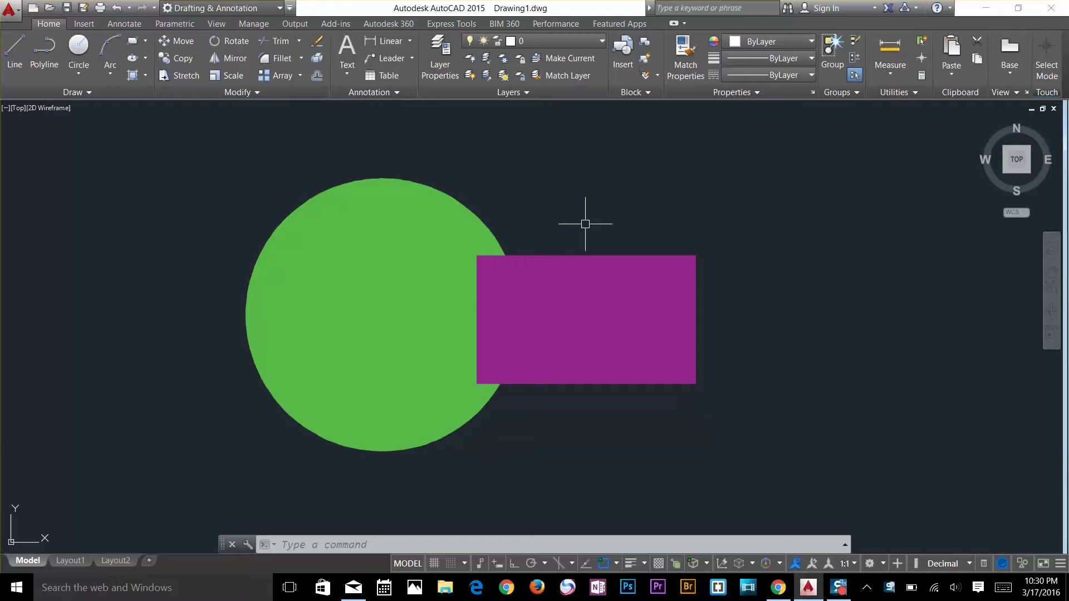
Step: Select and deselect the green circle and purple rectangle fills to check them
click(329, 253)
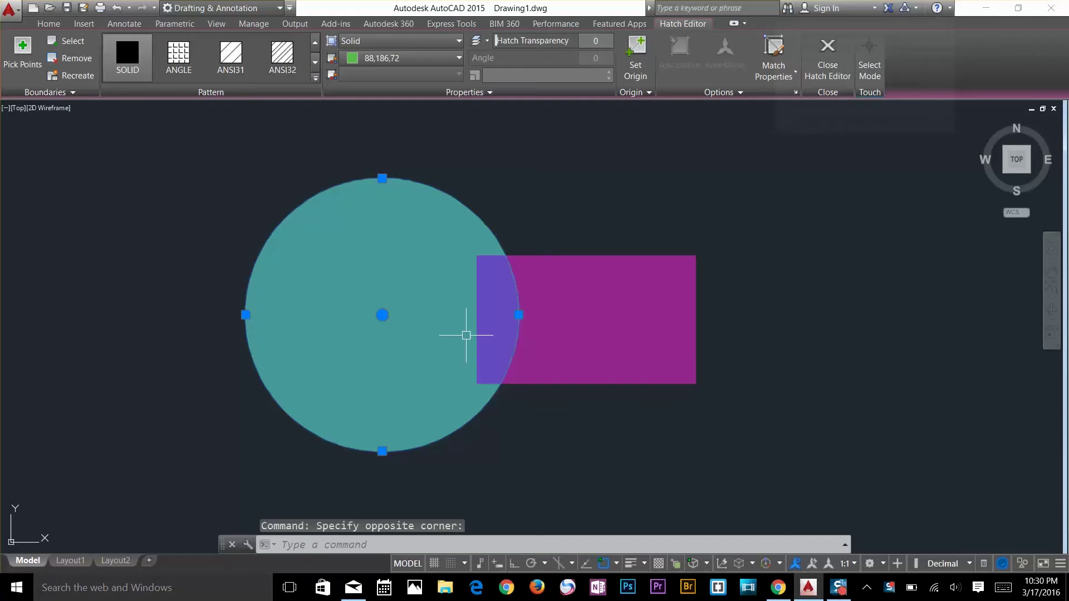
key(Escape)
click(601, 323)
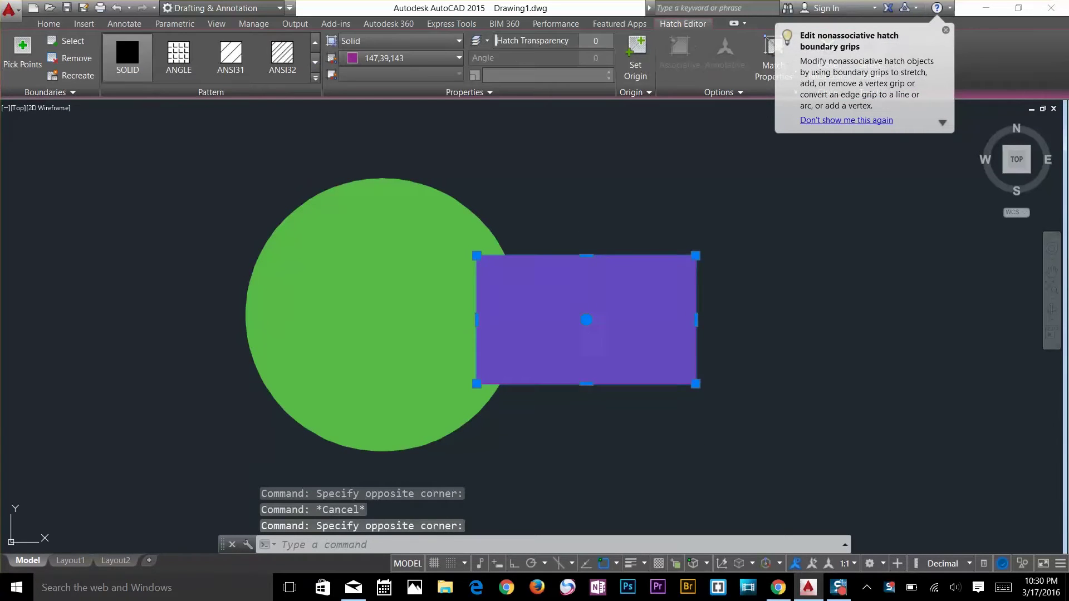
key(Escape)
click(421, 288)
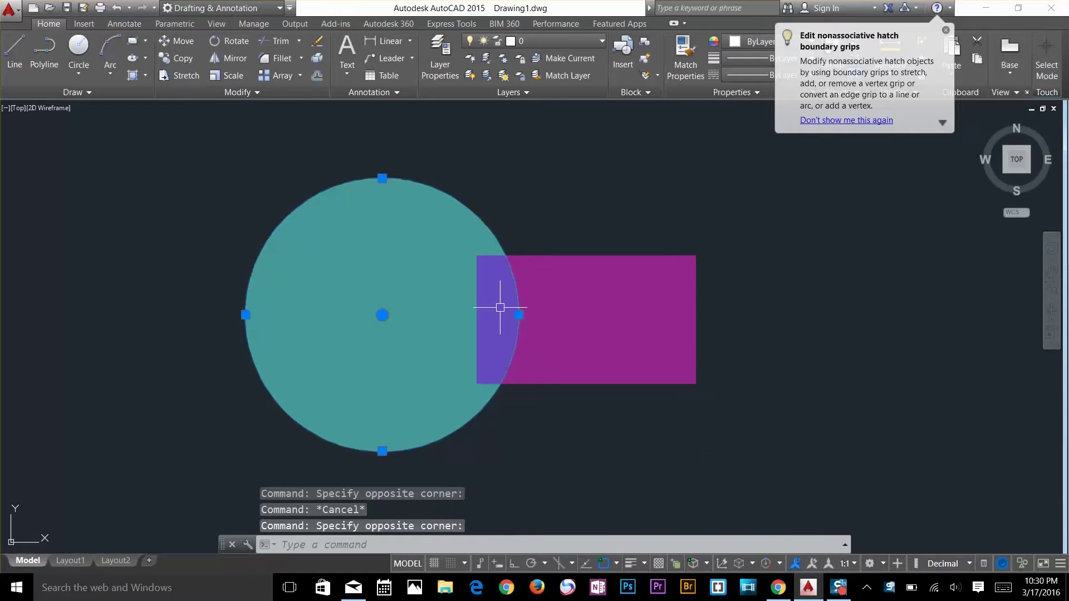
key(Escape)
Step: Move the purple rectangle left with M so it overlaps more of the circle
text(m)
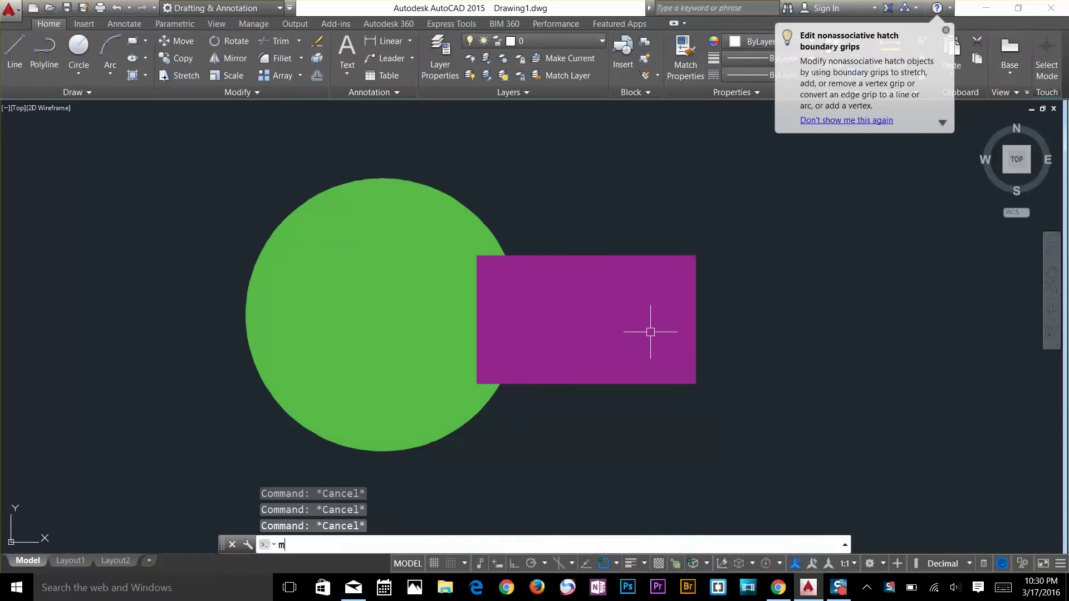
key(Return)
drag(616, 425, 657, 356)
key(Return)
click(625, 425)
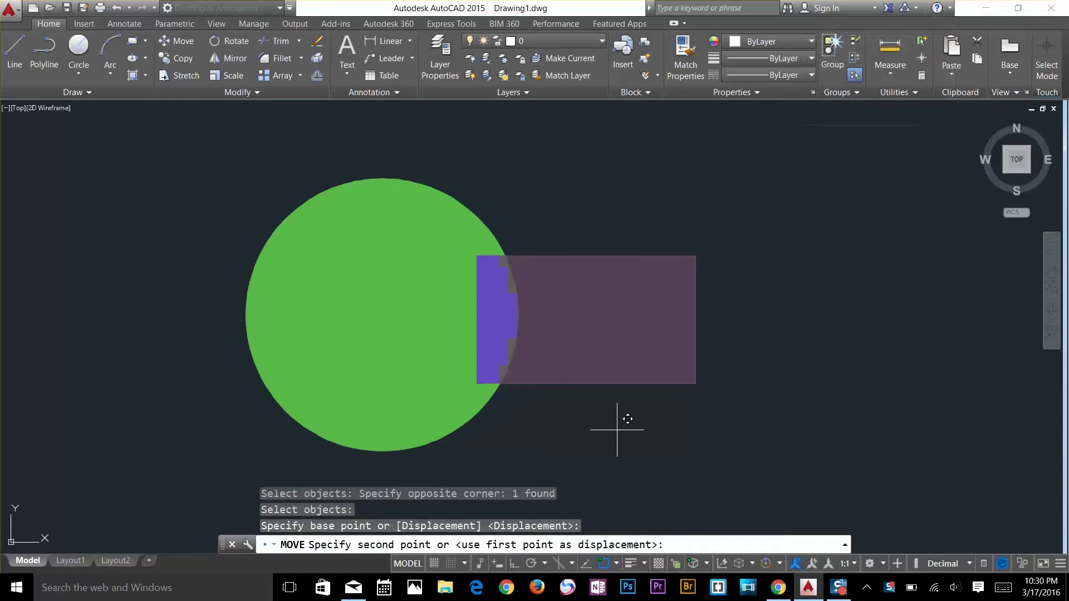
click(567, 428)
key(Escape)
key(Escape)
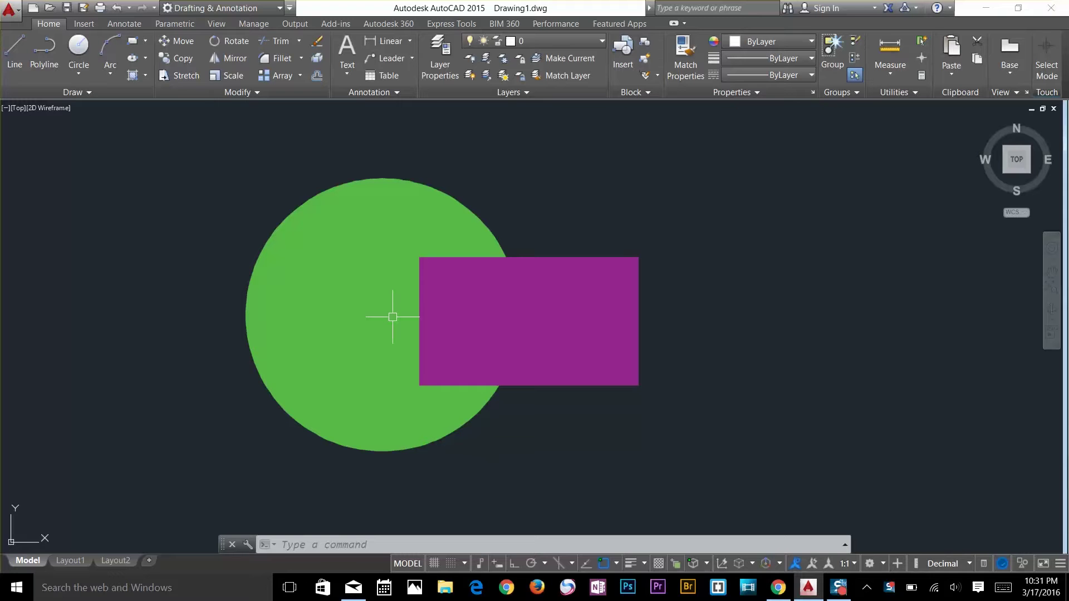
Step: Send the purple rectangle under the green circle with DRAWORDER's Under objects option
key(Escape)
key(Escape)
key(Escape)
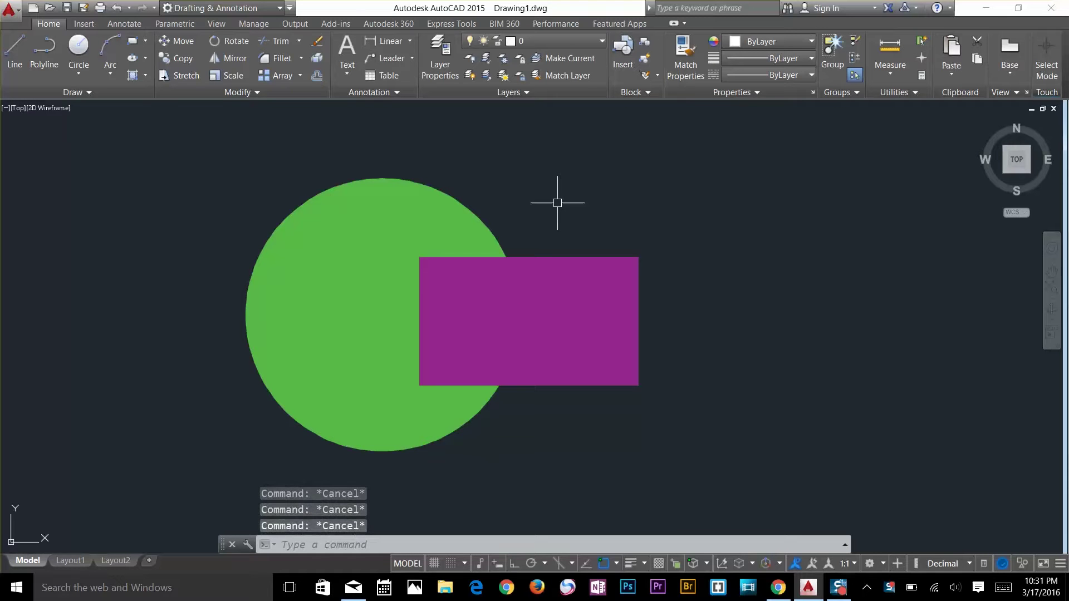
text(DR)
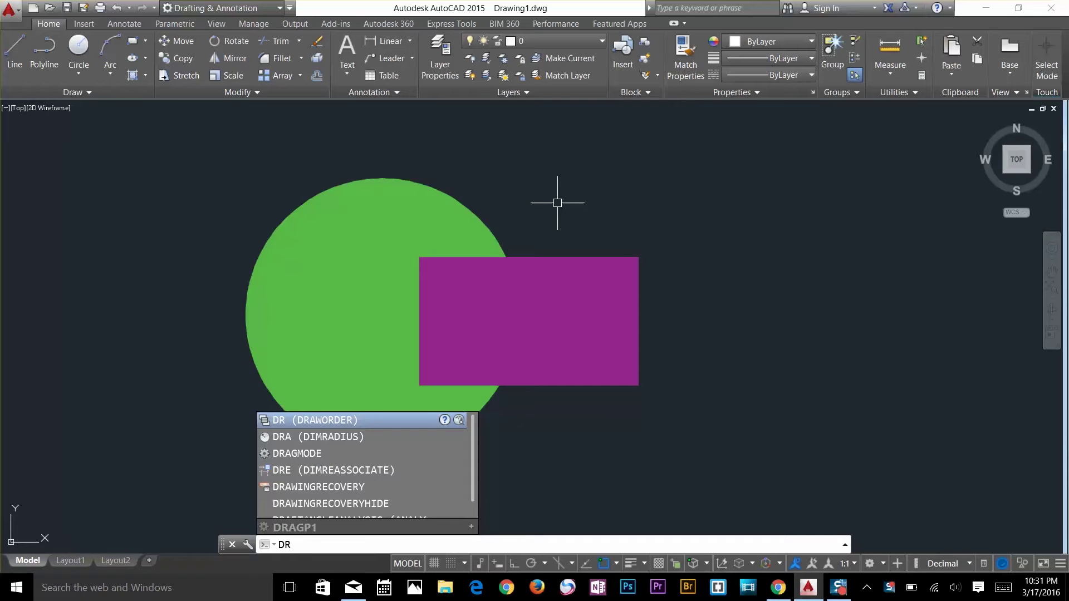
key(Return)
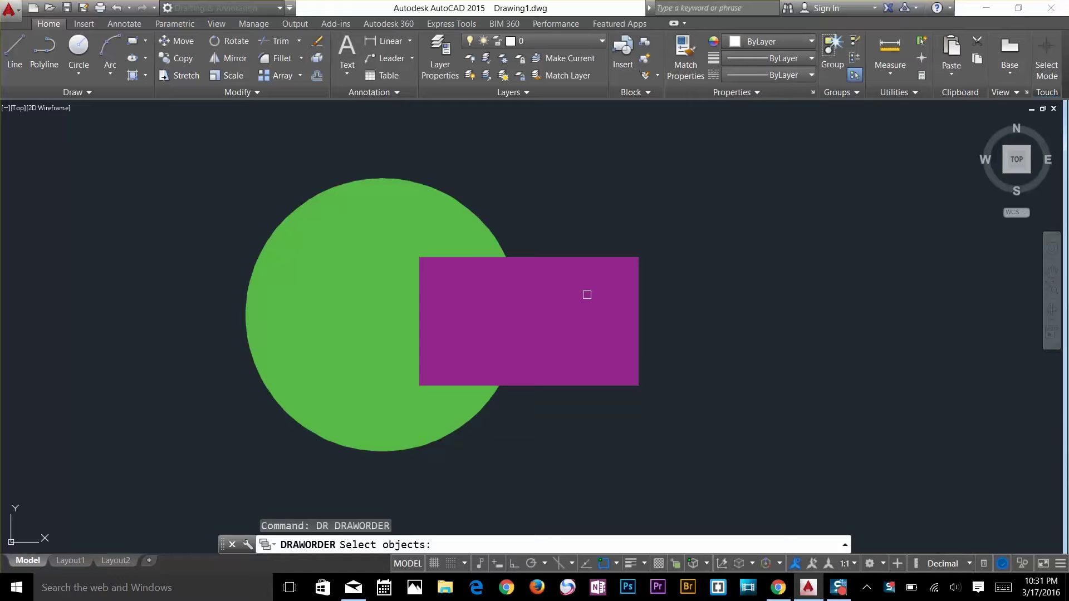
click(574, 263)
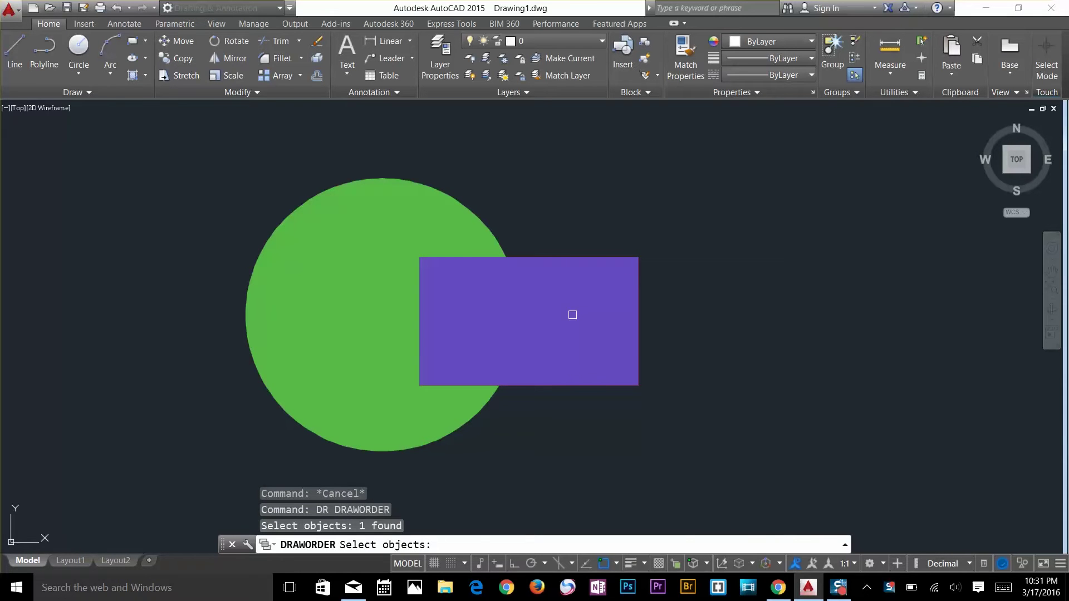
key(Return)
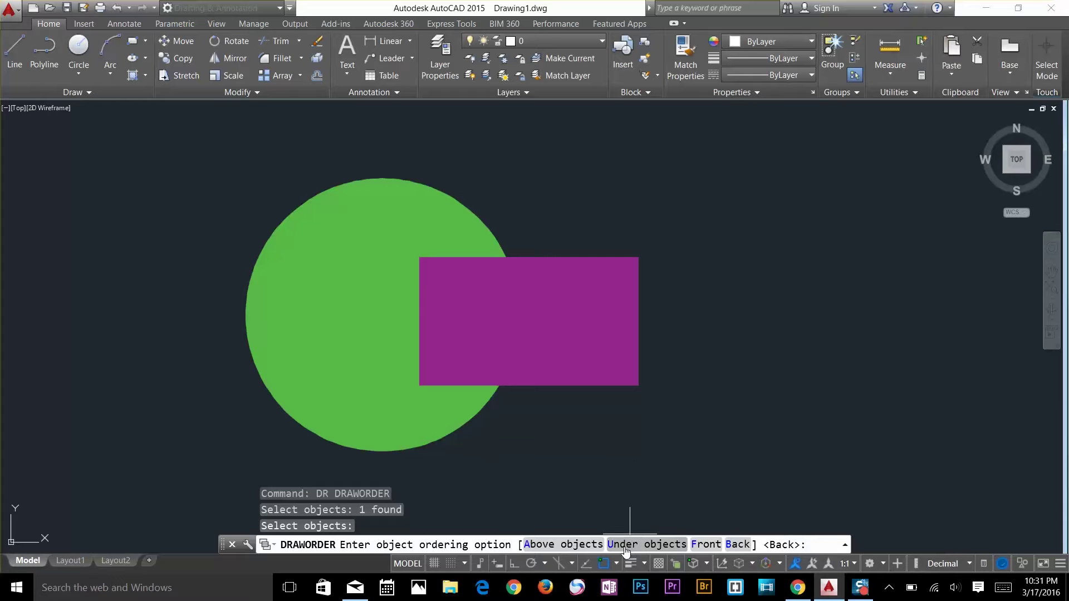
key(Return)
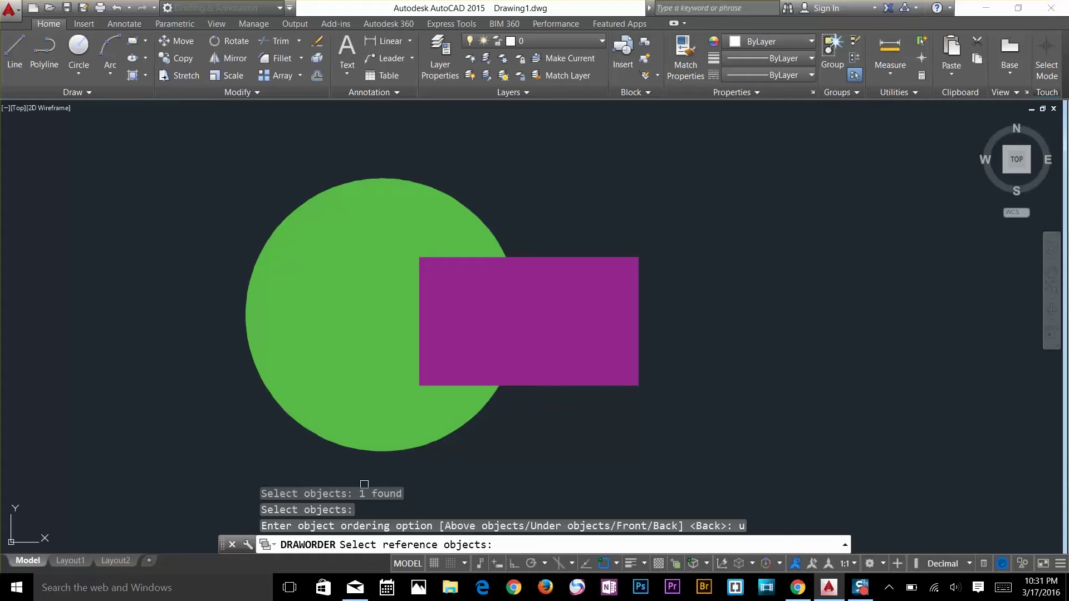
click(354, 352)
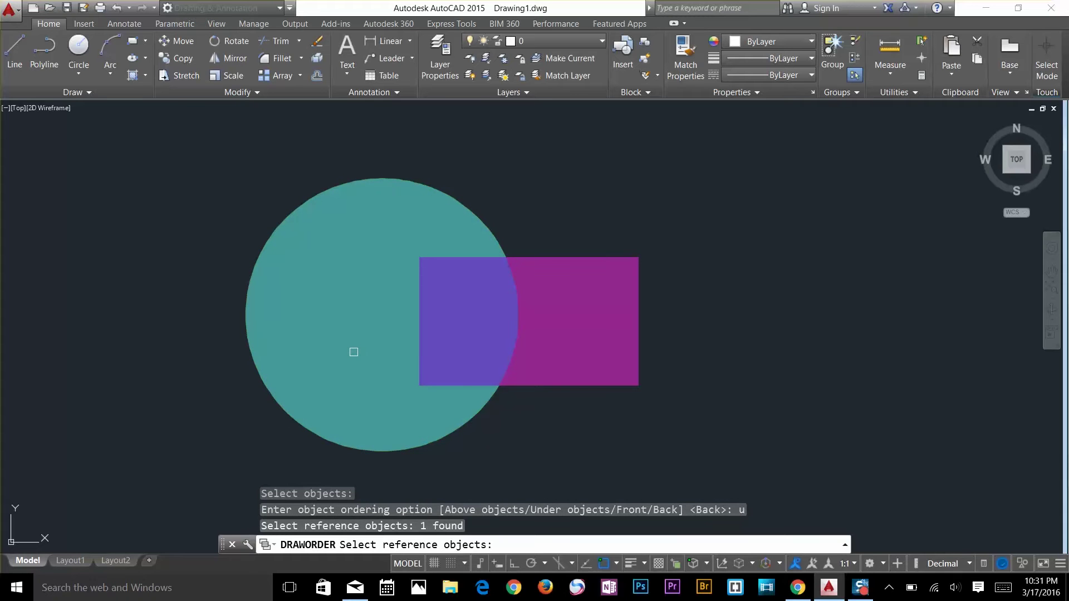
key(Return)
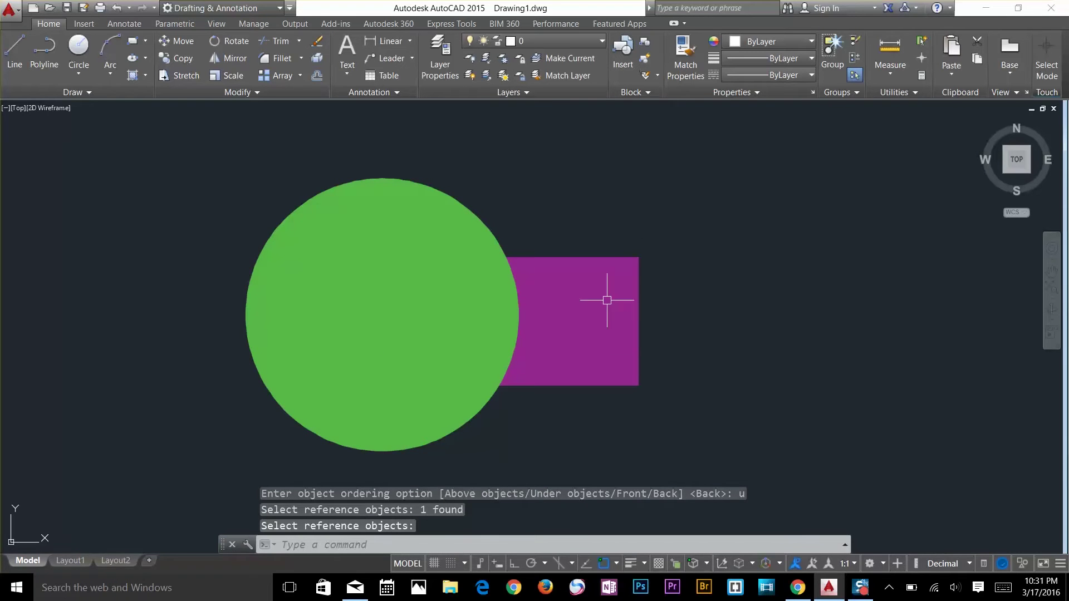
Step: Select and deselect the purple rectangle's fill
click(656, 246)
click(601, 298)
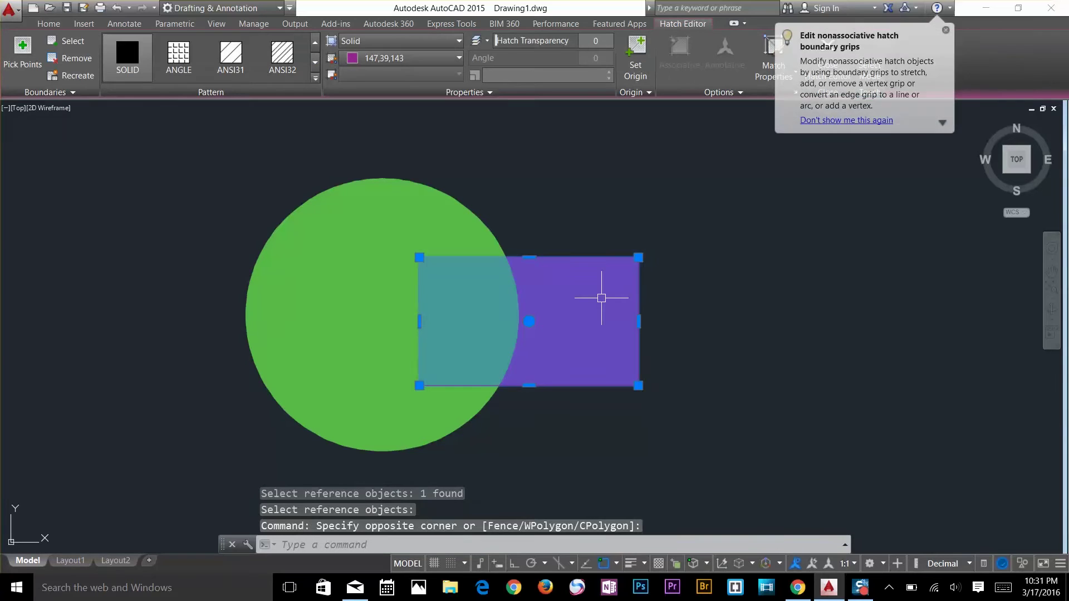
key(Escape)
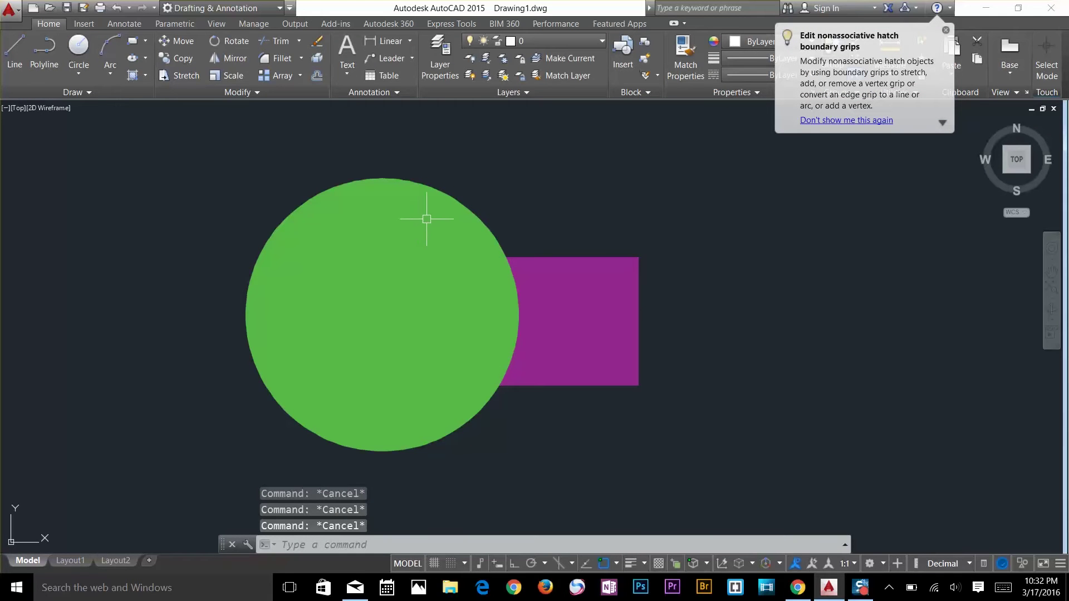
click(519, 252)
key(Escape)
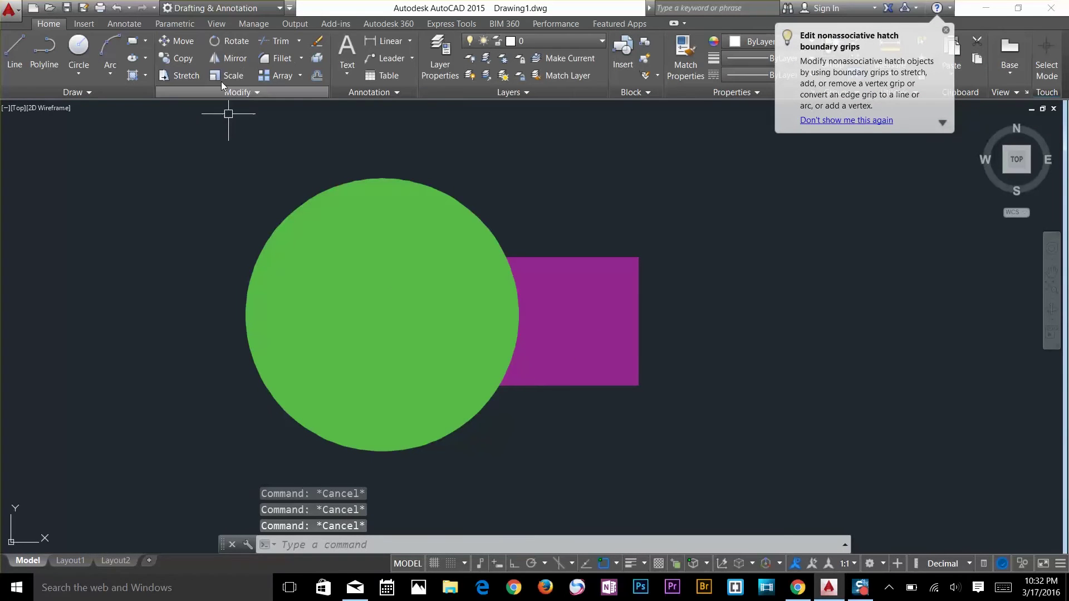
Step: Create multiline text above the rectangle reading 'asdfasdfsdfasdf' followed by several 'asdf' lines
click(342, 52)
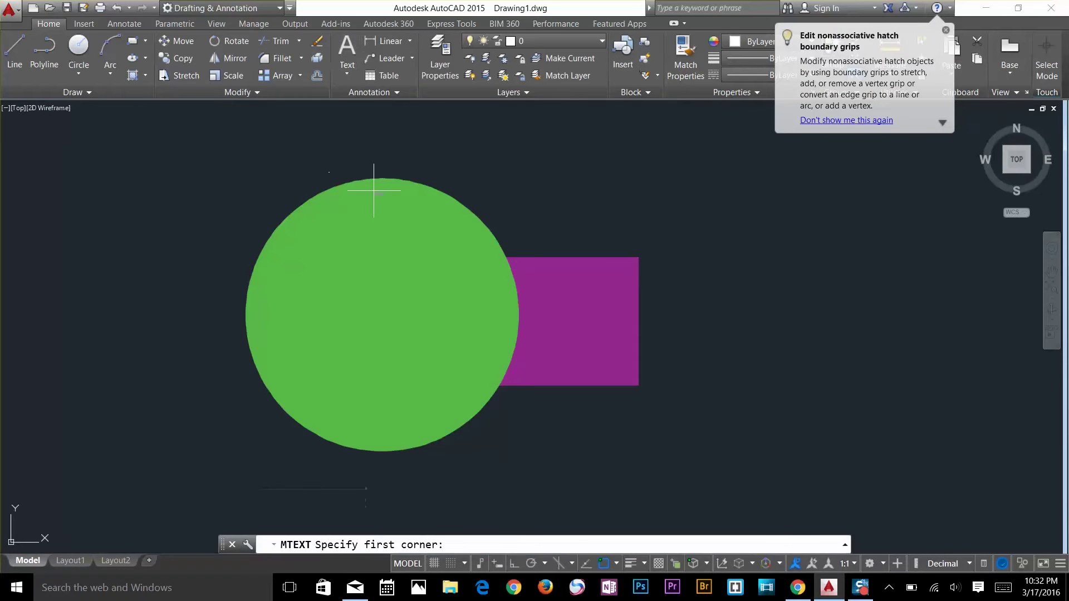
click(554, 181)
click(596, 198)
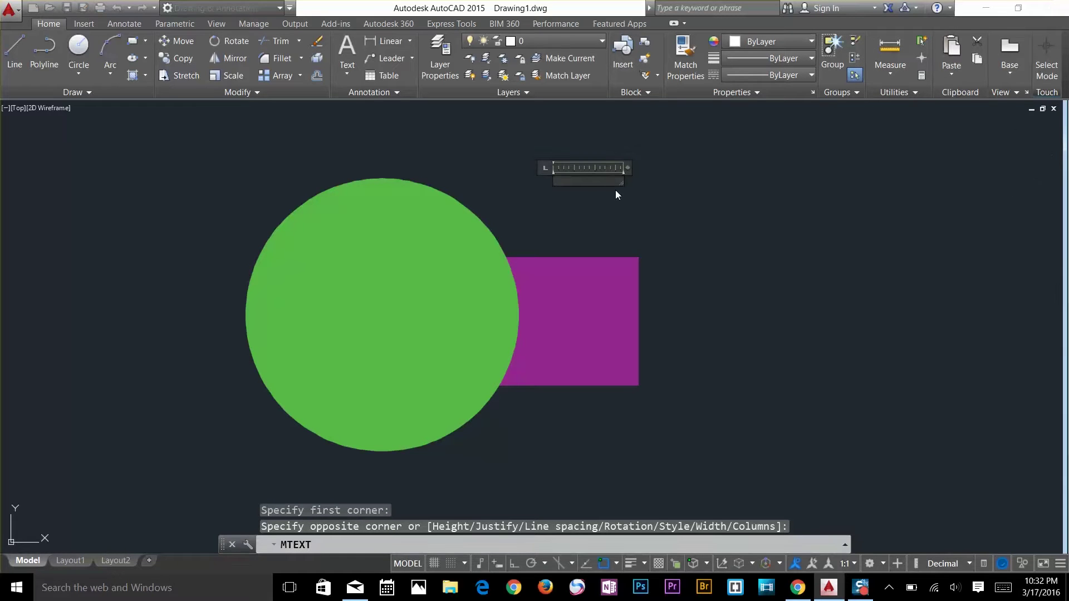
text(asdfasdfsdfasdf)
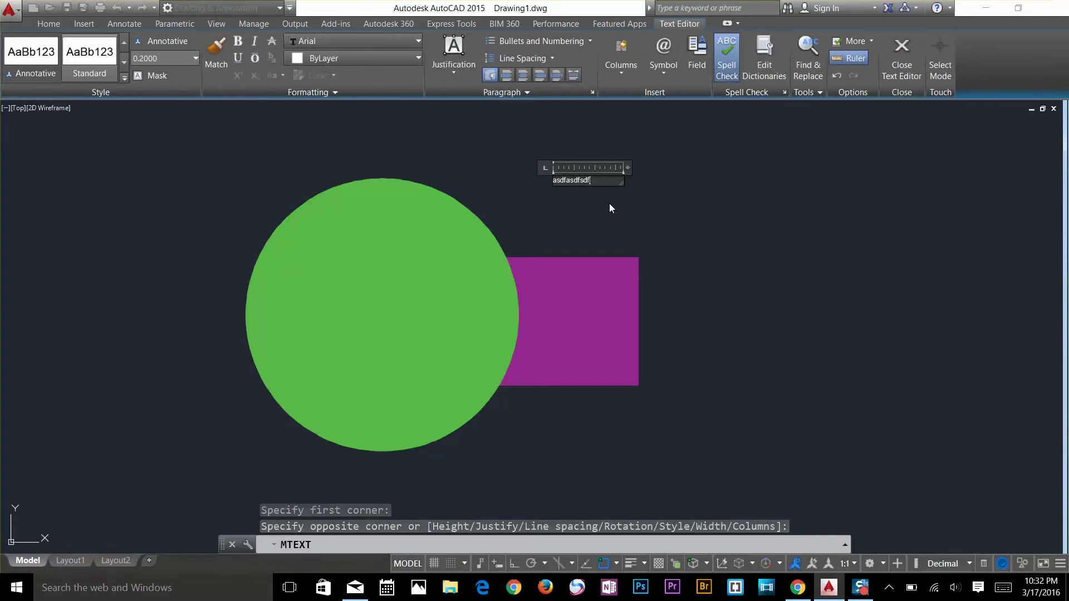
key(Return)
text(asdf)
key(Return)
text(asdf)
key(Return)
text(asdf)
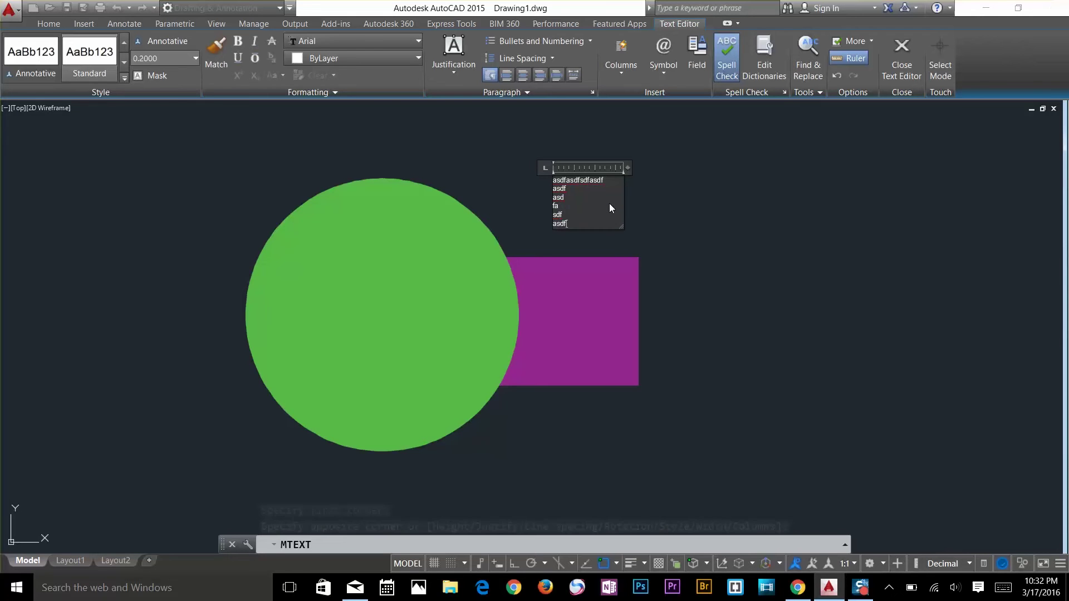
key(Escape)
key(Escape)
key(Escape)
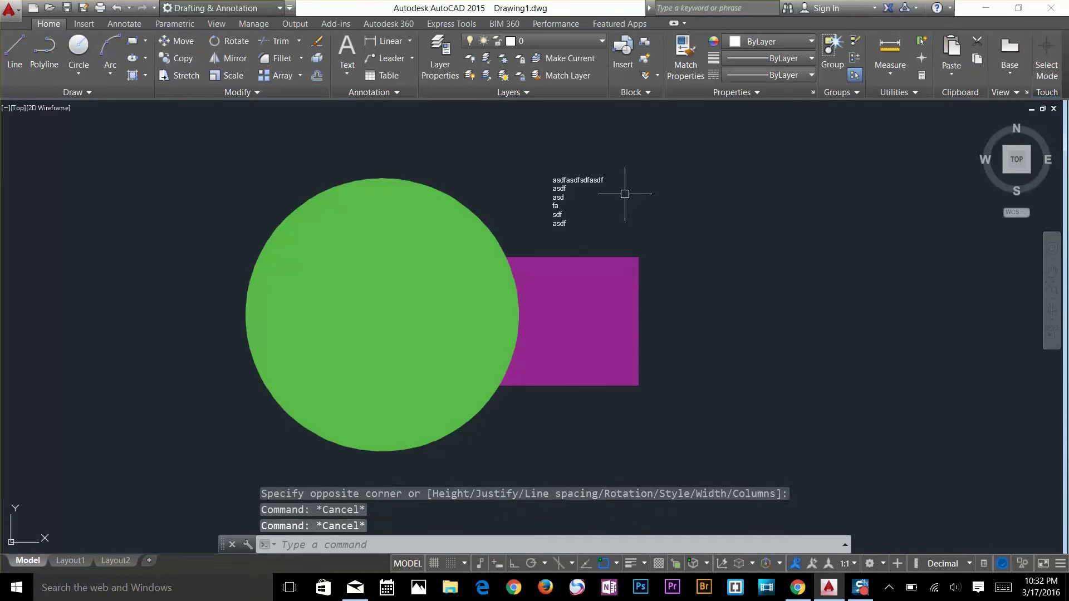
Step: Move the multiline text block down into the green circle
text(m)
key(Return)
click(584, 176)
key(Return)
click(581, 170)
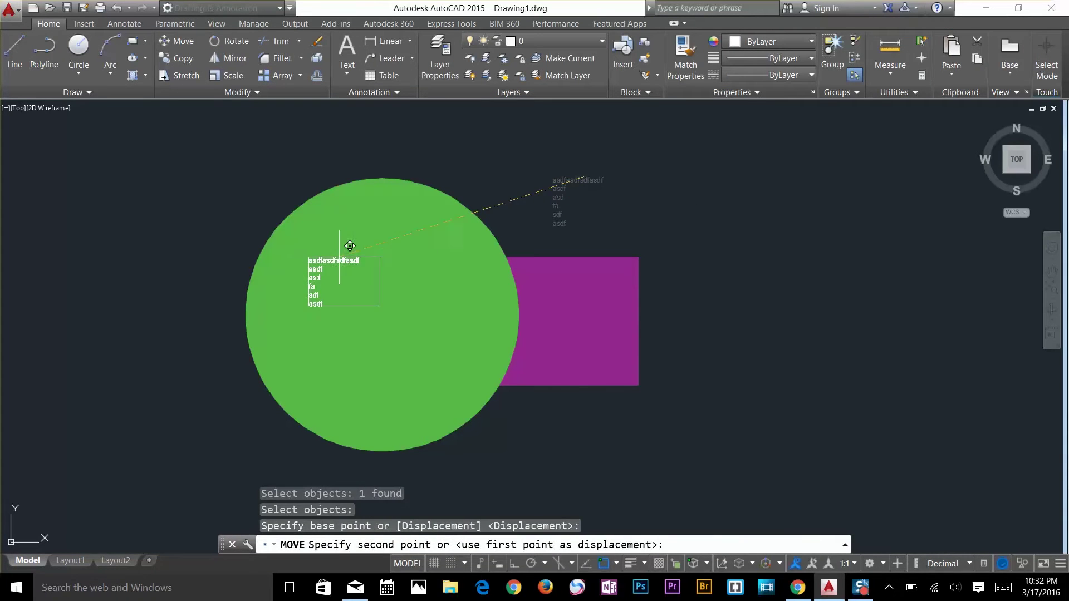
click(397, 266)
key(Escape)
key(Escape)
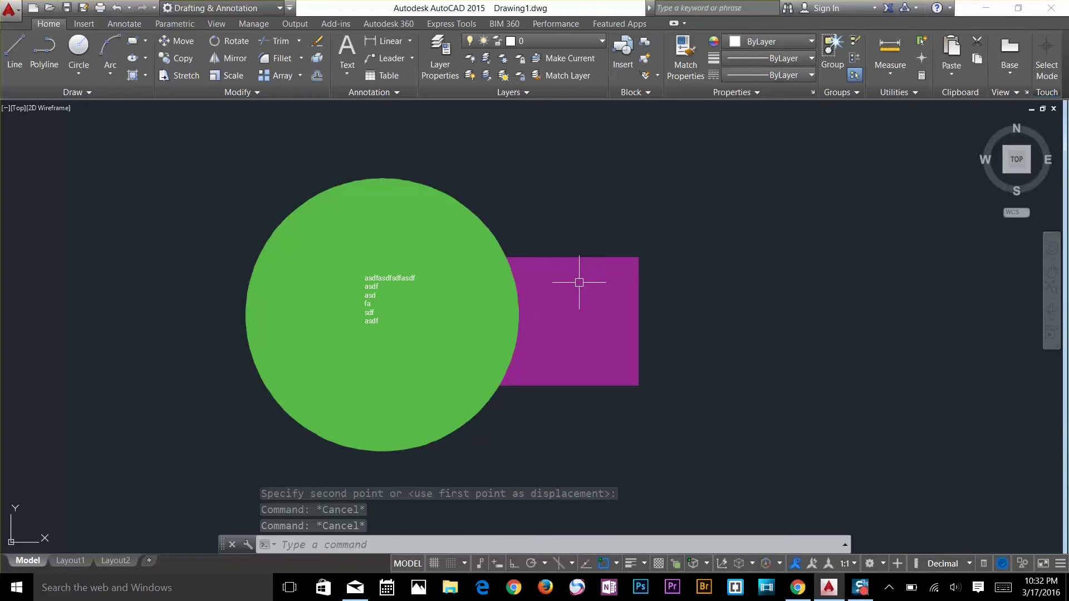
Step: Move the text again toward the lower right inside the circle
text(MOVE)
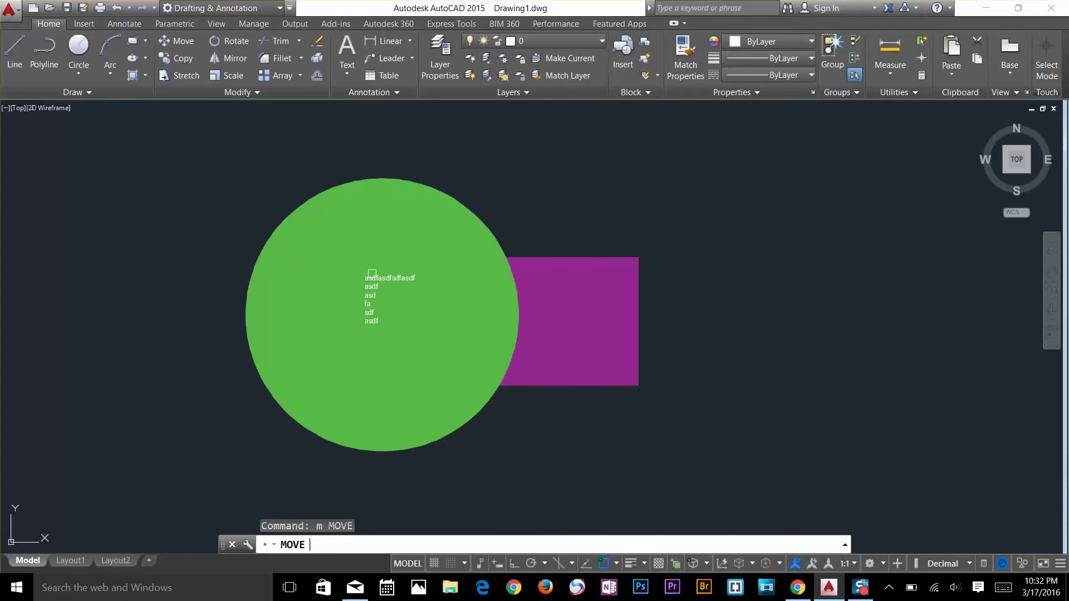
key(Return)
click(371, 282)
key(Return)
click(370, 275)
click(431, 289)
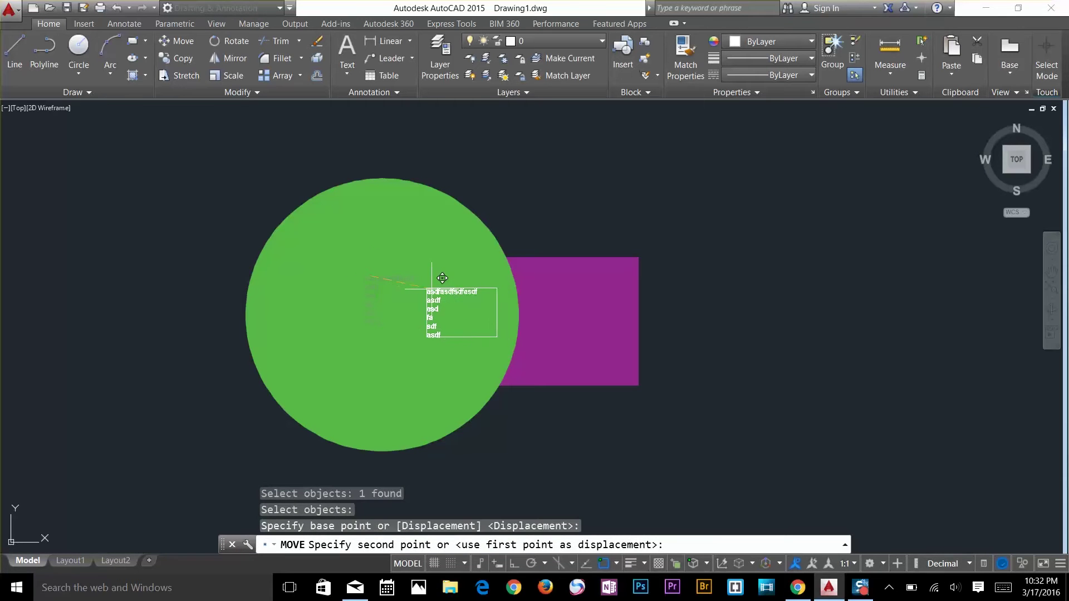
Step: Select the green circle's fill, then cancel the selection
key(Escape)
key(Escape)
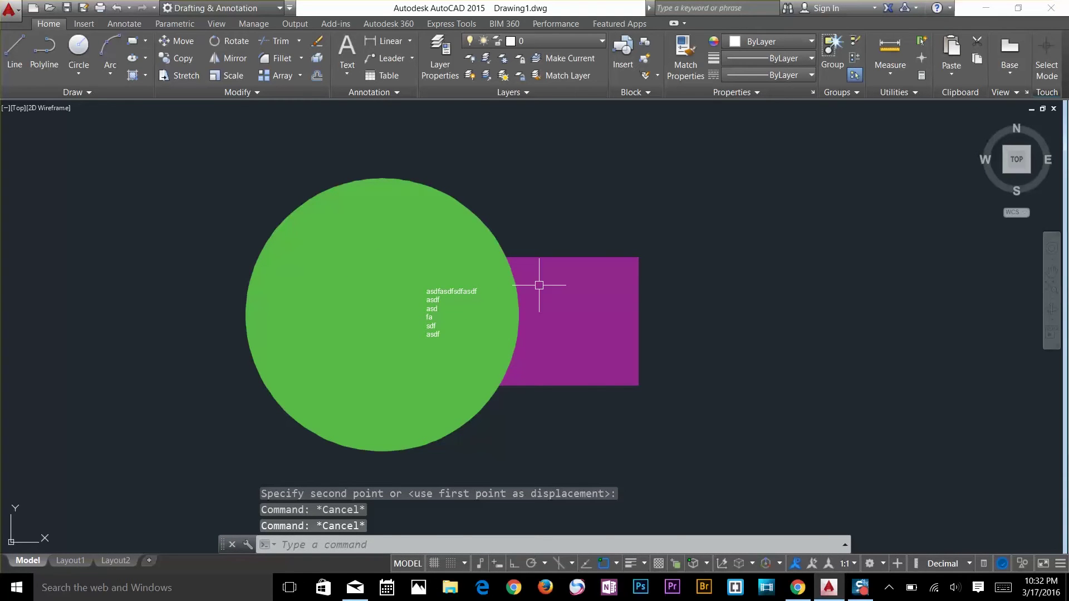
click(484, 232)
click(490, 269)
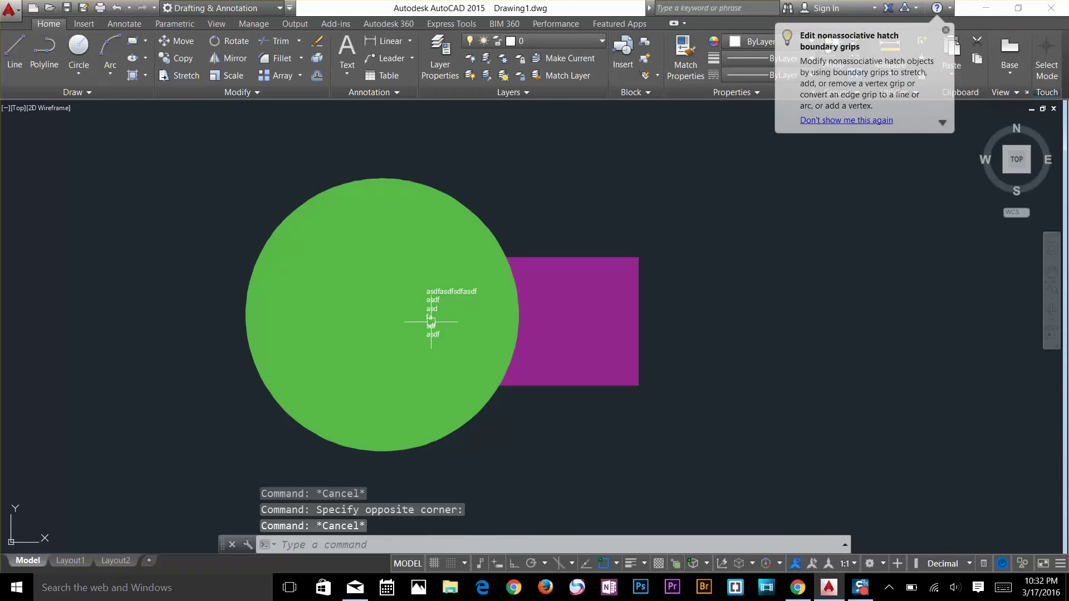
key(Escape)
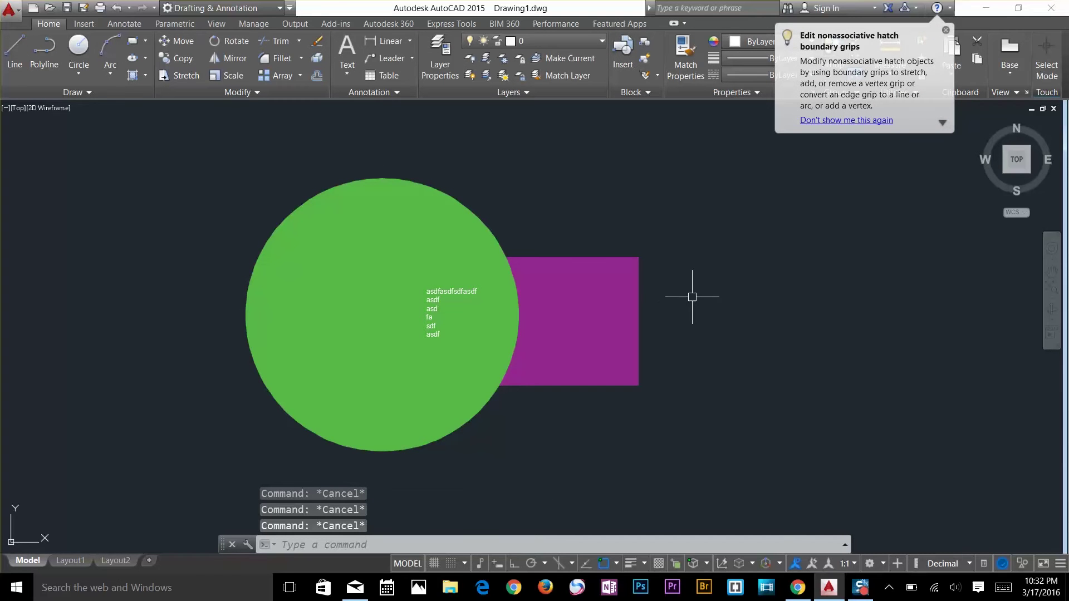
Step: Bring the purple rectangle to the front with DRAWORDER's Front option
text(dr)
key(Return)
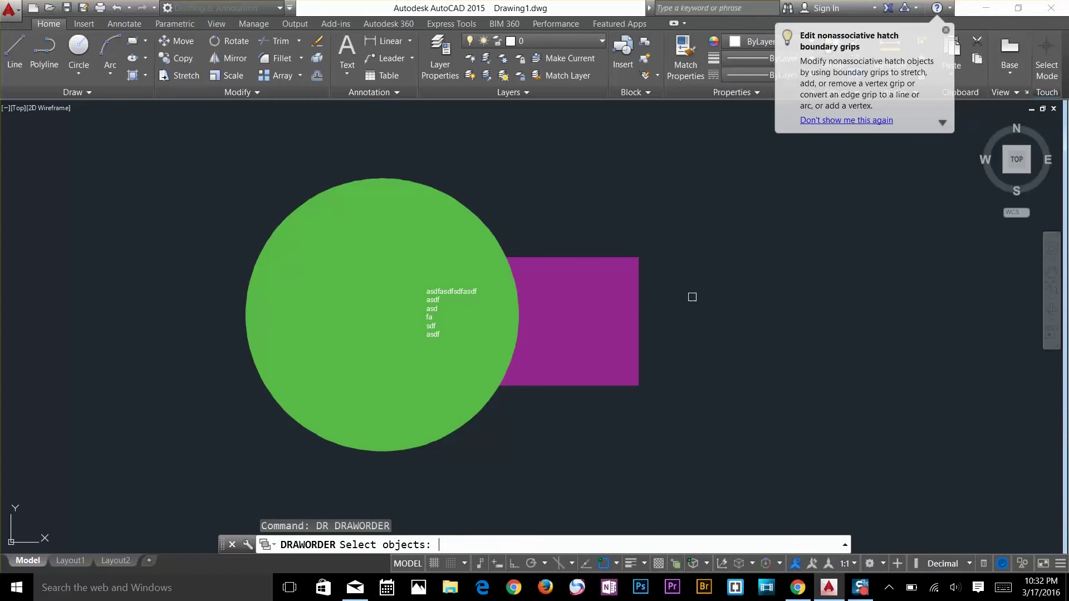
click(646, 316)
click(625, 313)
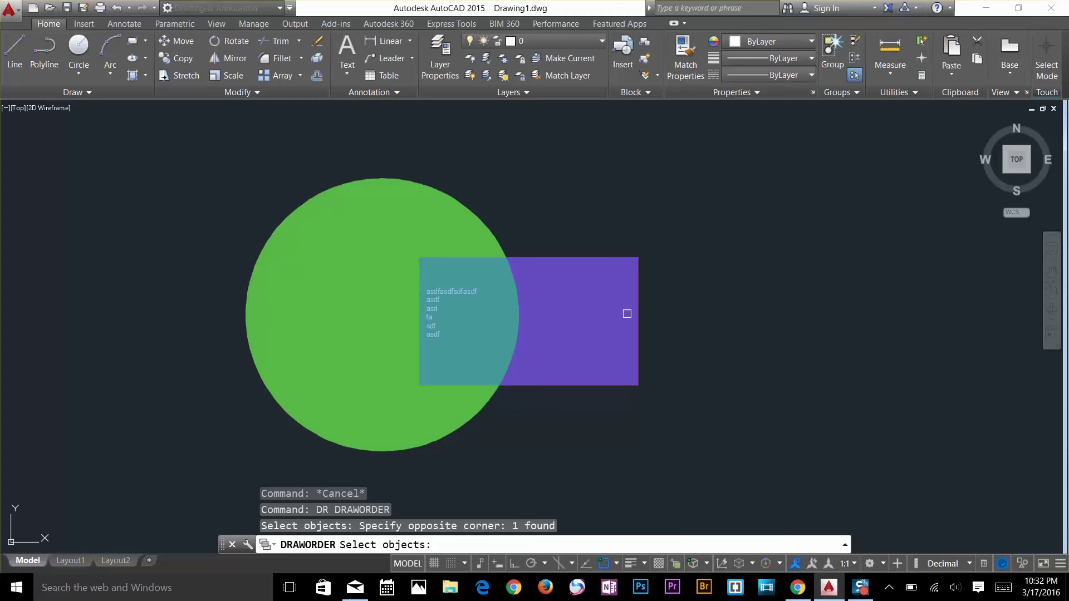
key(Return)
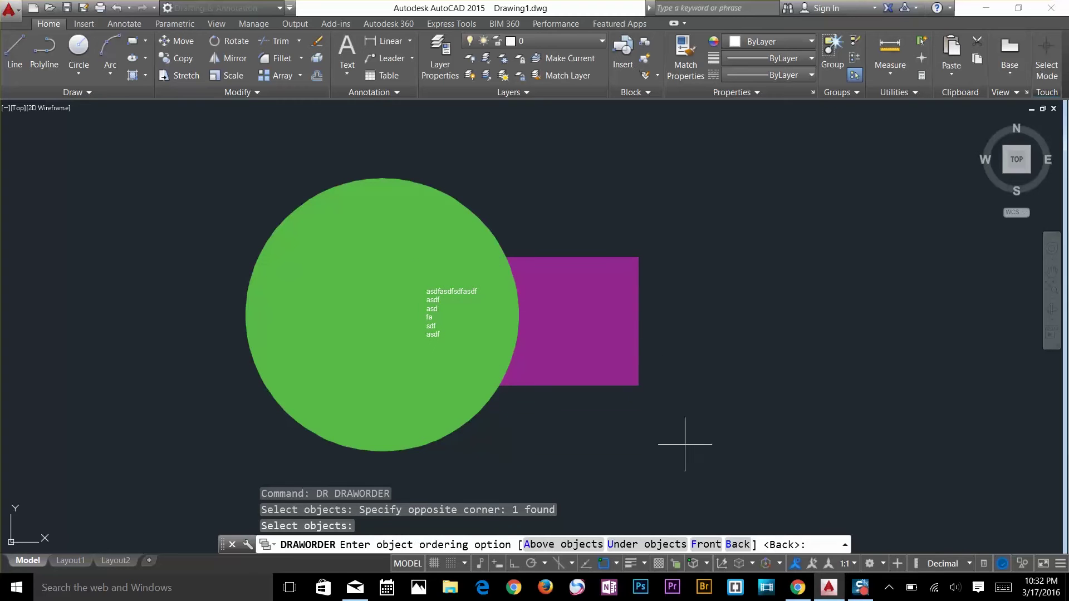
click(703, 544)
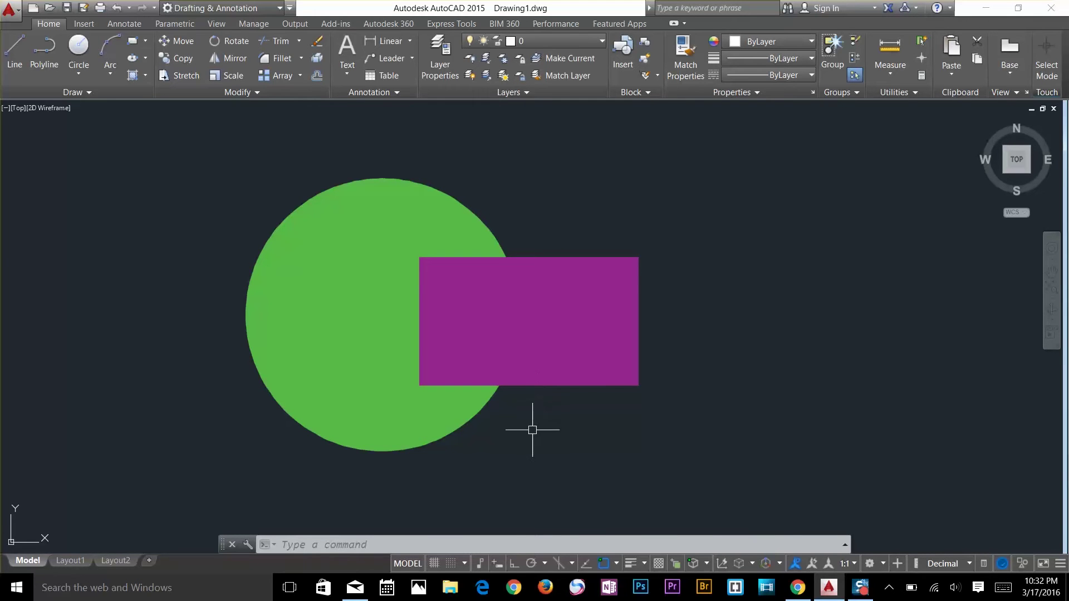
Step: Undo the draw order change with U
key(Escape)
text(u)
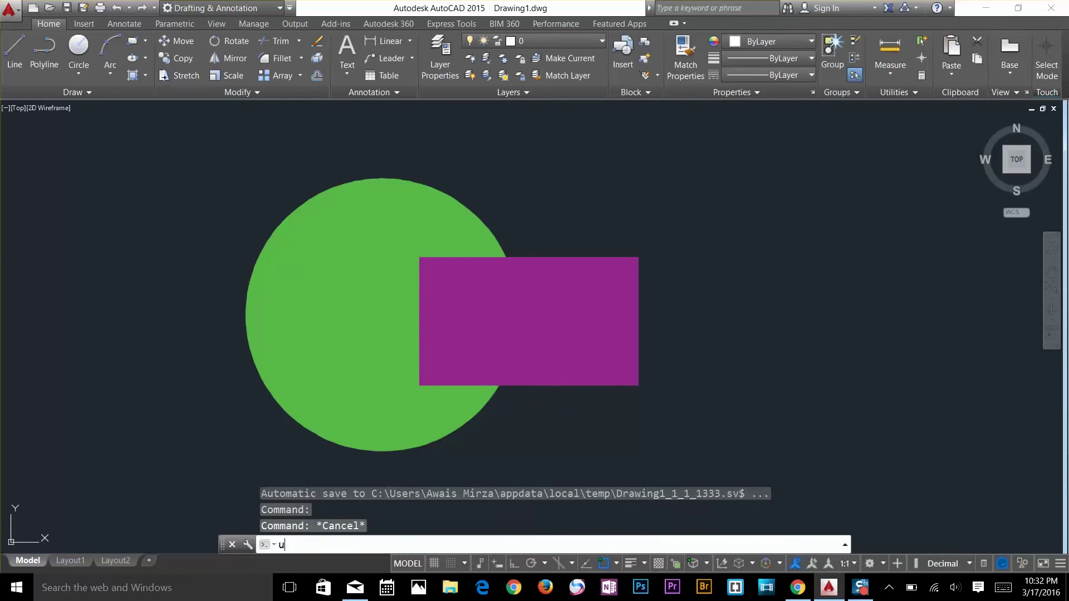
key(Return)
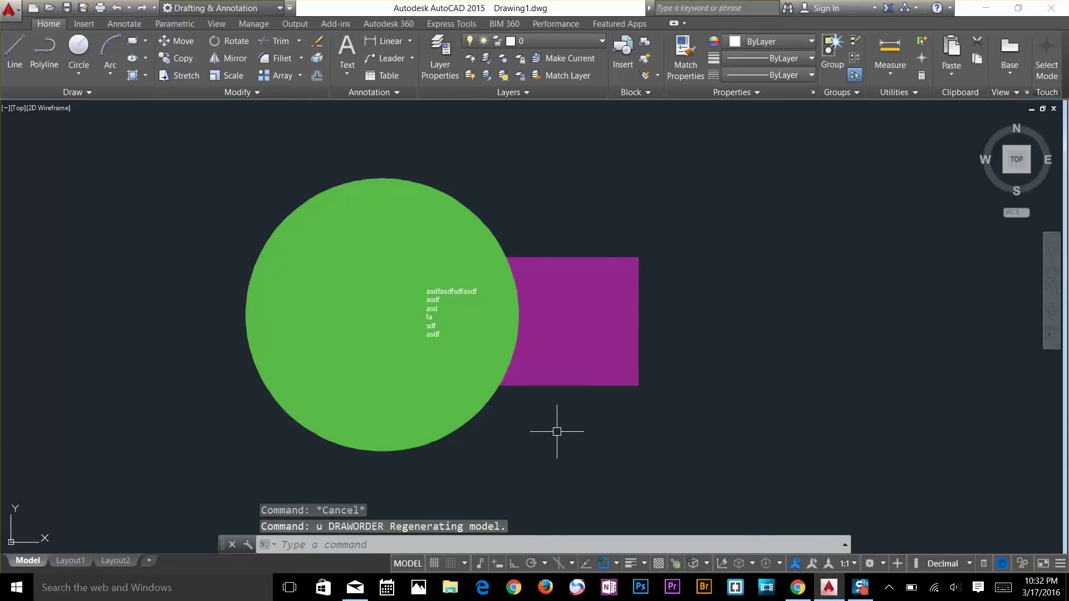
key(Escape)
key(Escape)
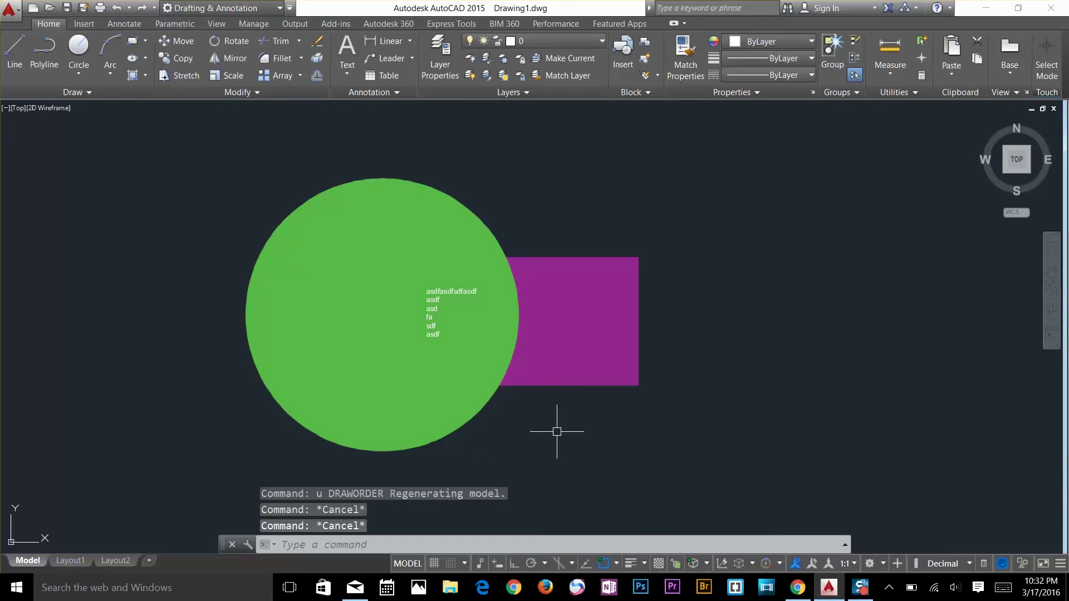
Step: Place the purple rectangle above the green circle with DRAWORDER's Above objects option
text(DR)
key(Return)
click(620, 329)
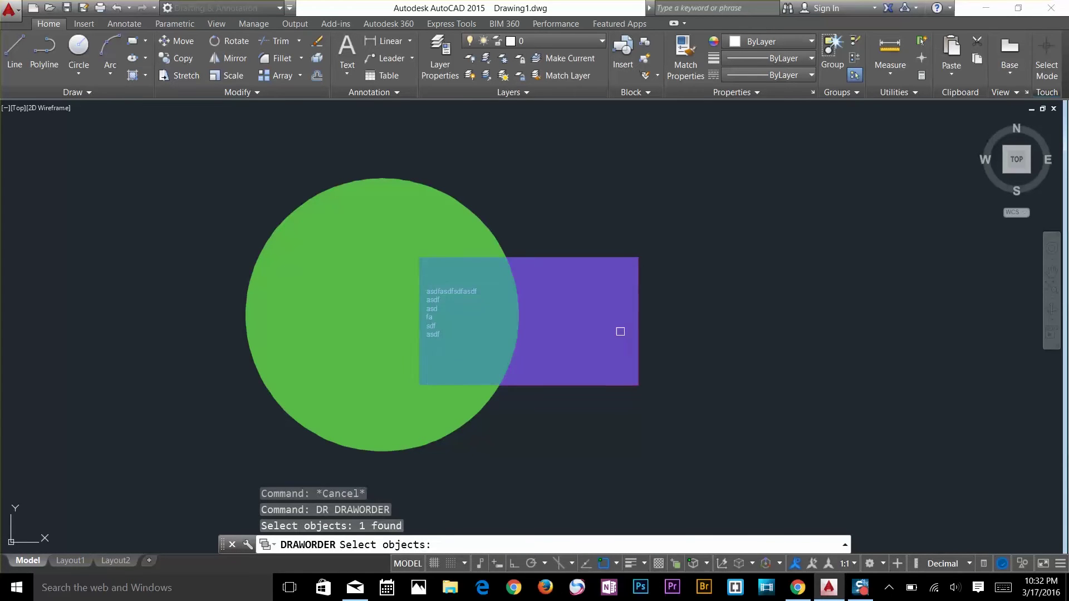
key(Return)
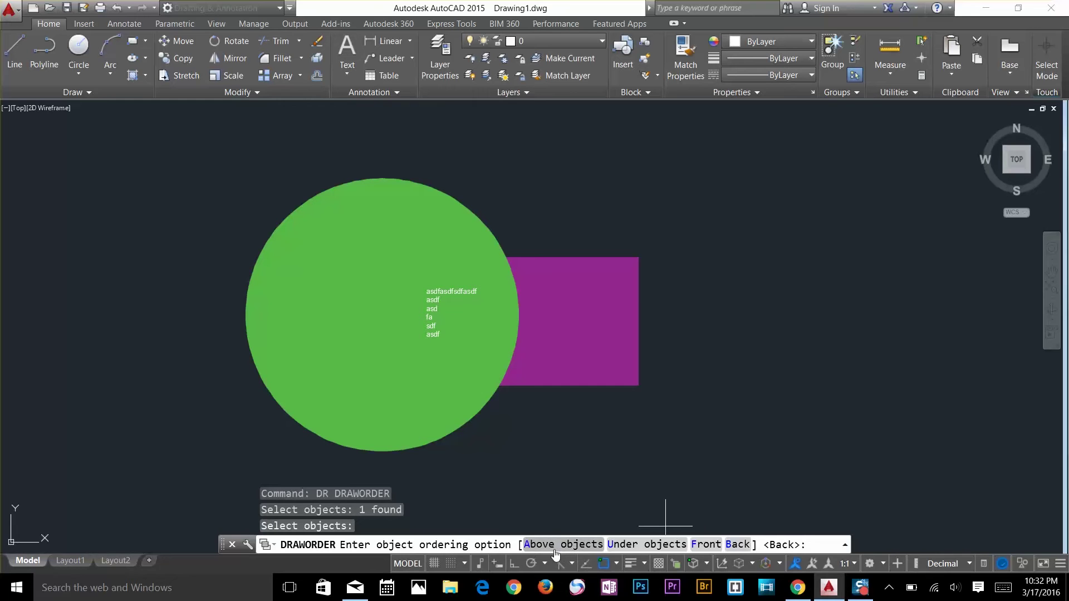
click(563, 544)
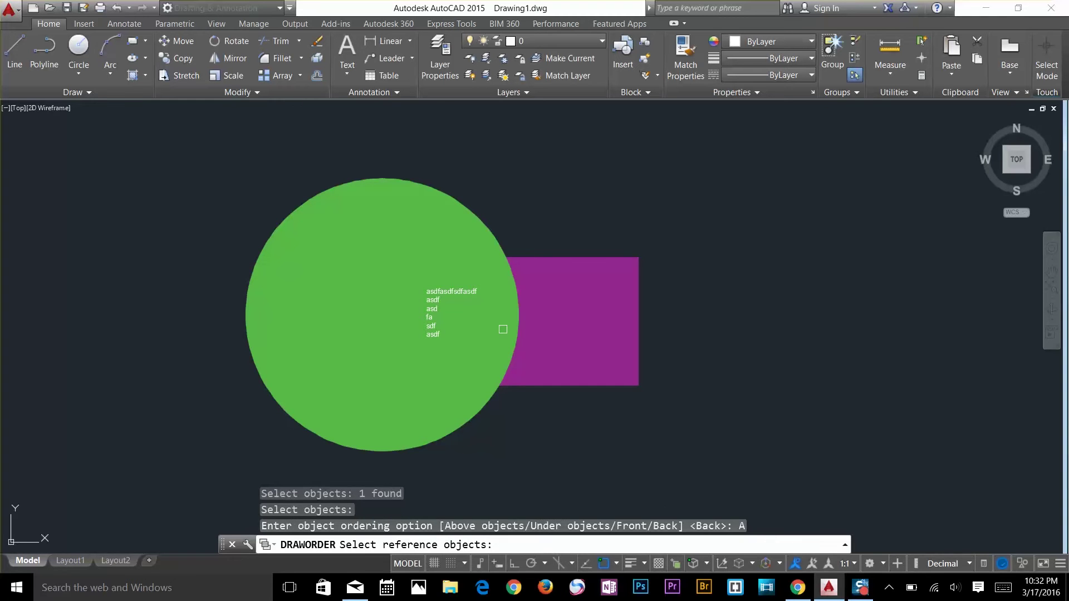
click(479, 217)
key(Return)
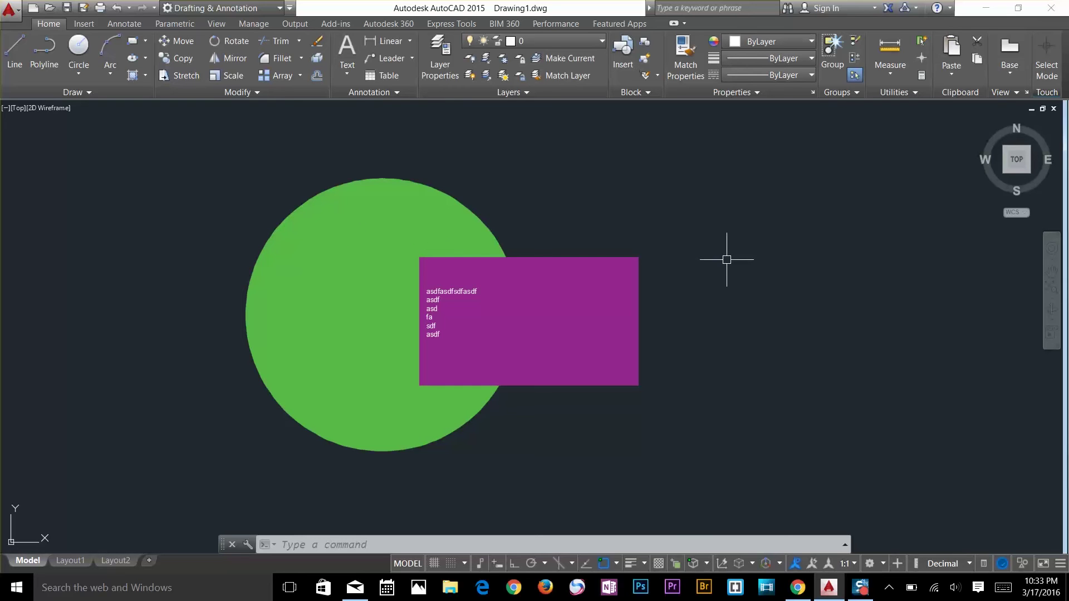
Step: Send the multiline text to the back with DRAWORDER so the rectangle hides it
key(Escape)
key(Escape)
key(Escape)
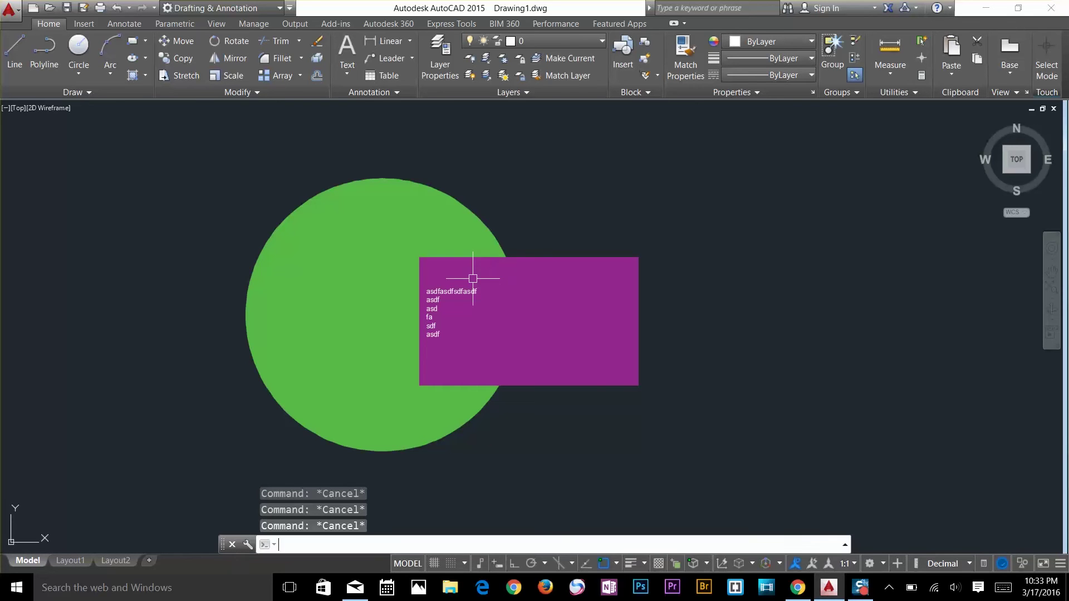
key(Return)
click(460, 290)
key(Return)
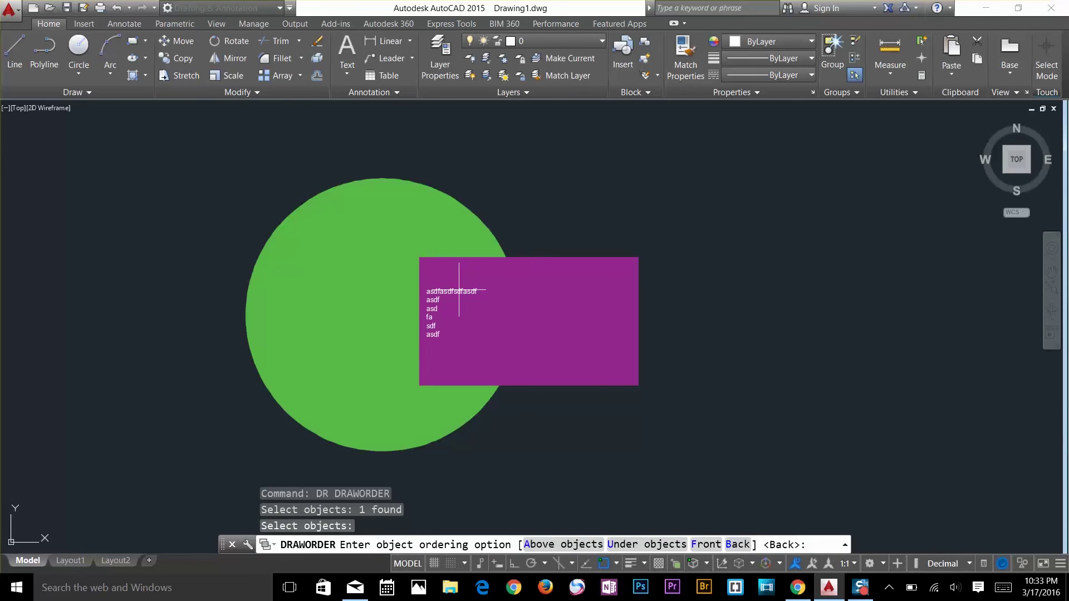
click(737, 544)
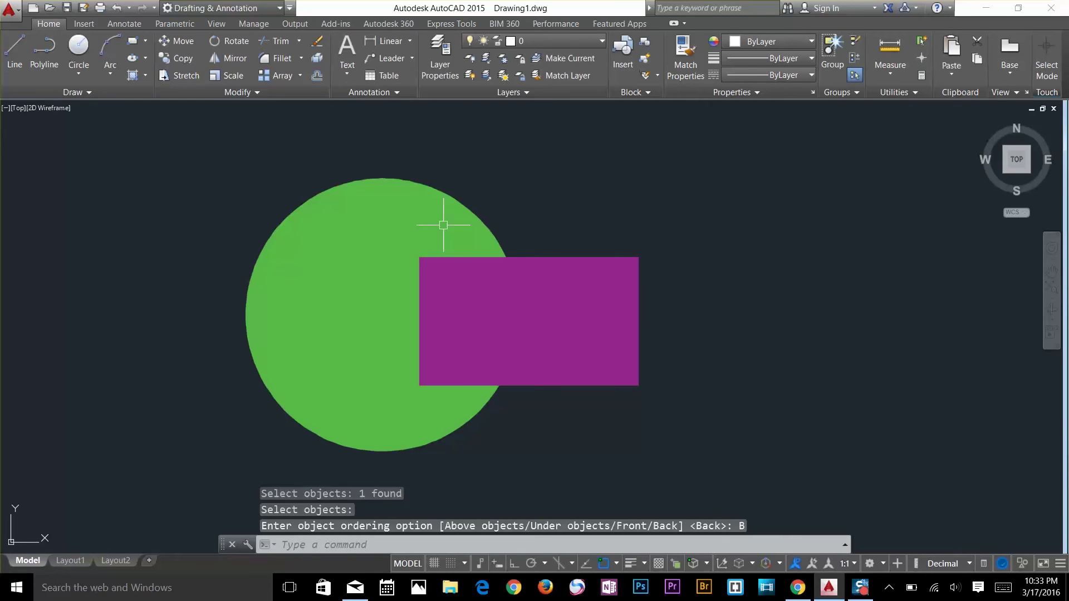
key(Escape)
key(Escape)
key(Escape)
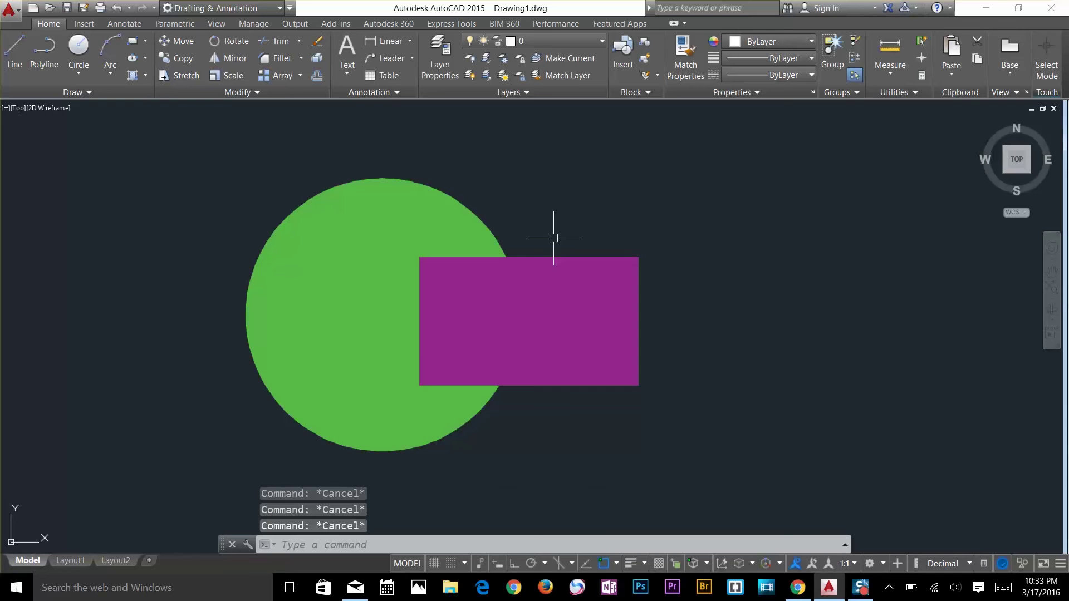
Step: Run TEXTTOFRONT with the All option to bring the multiline text in front
text(TExt)
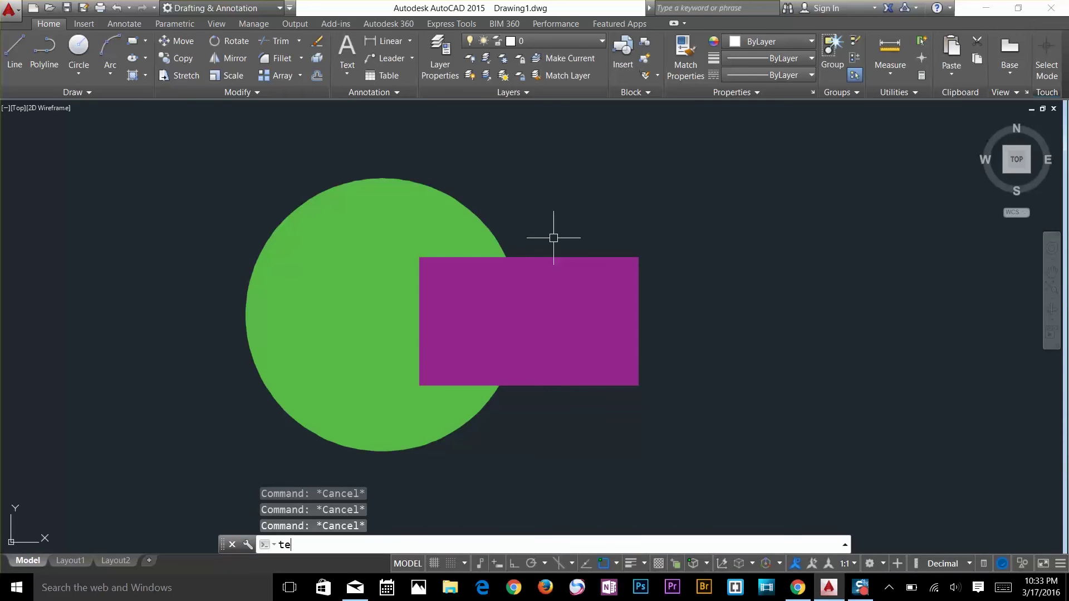
key(Return)
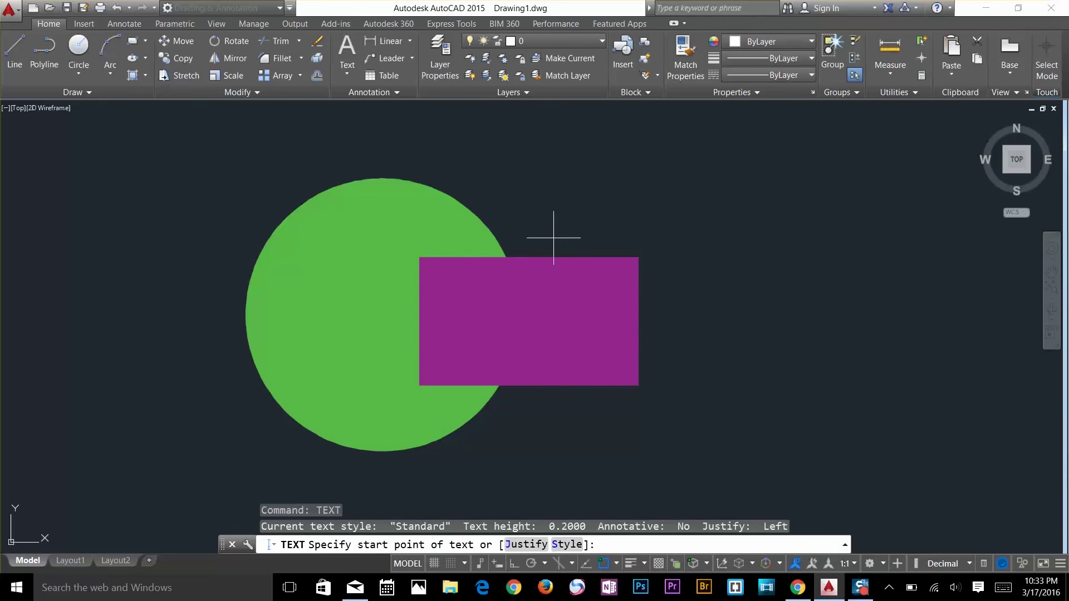
key(Escape)
key(Escape)
key(Escape)
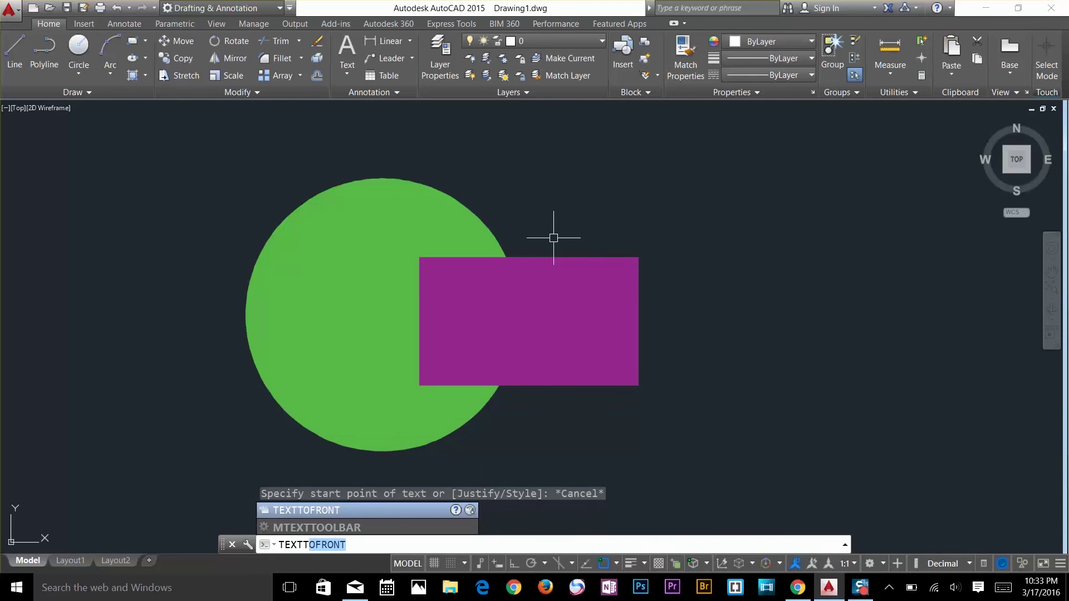
click(323, 512)
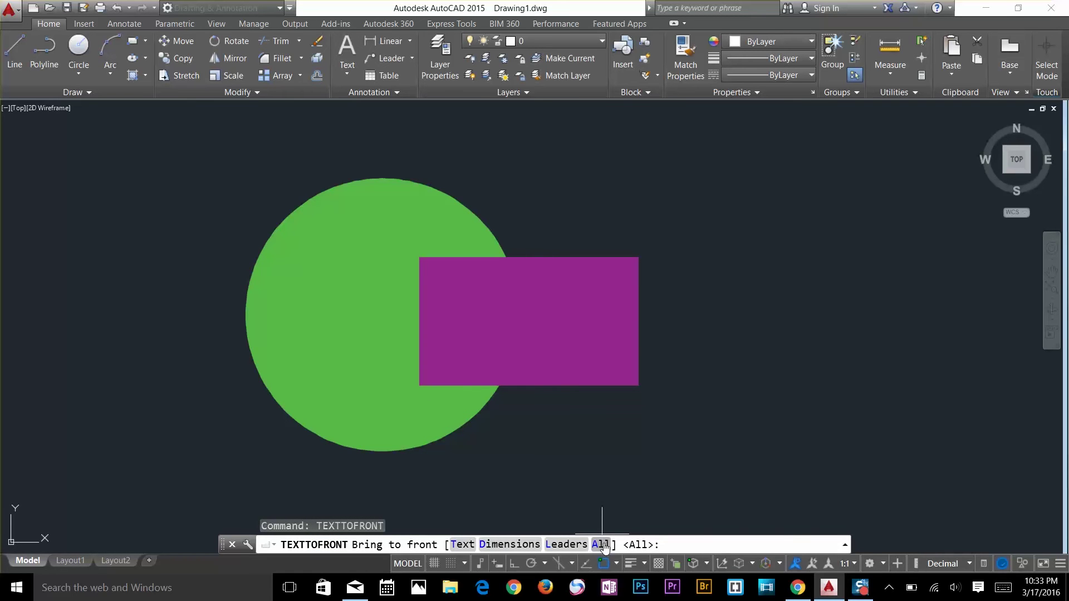
text(a)
key(Return)
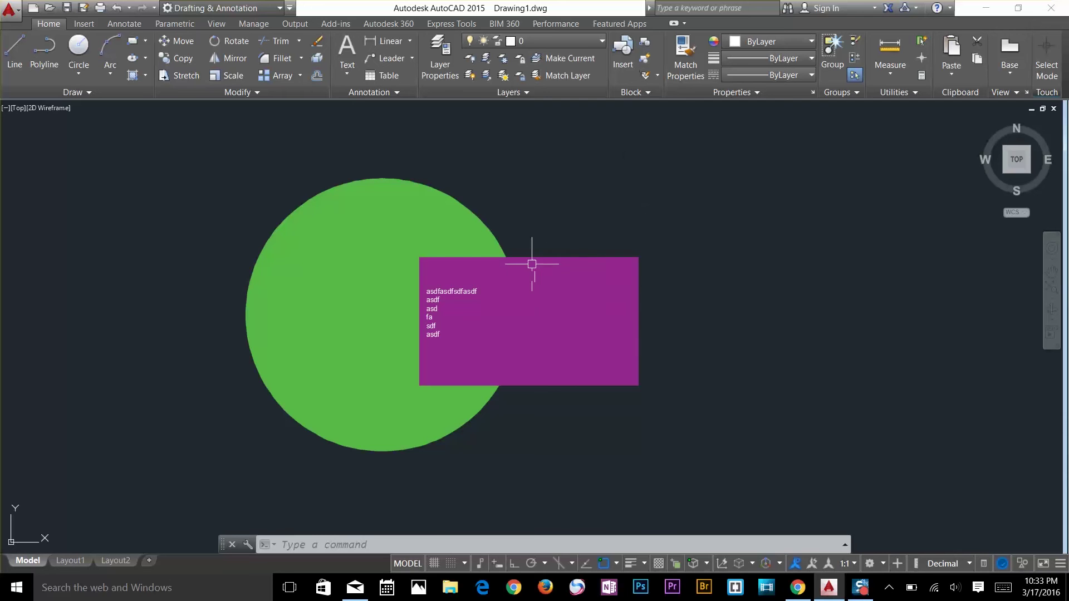
Step: Cancel a stray selection window and close the hatch grips tip
click(590, 160)
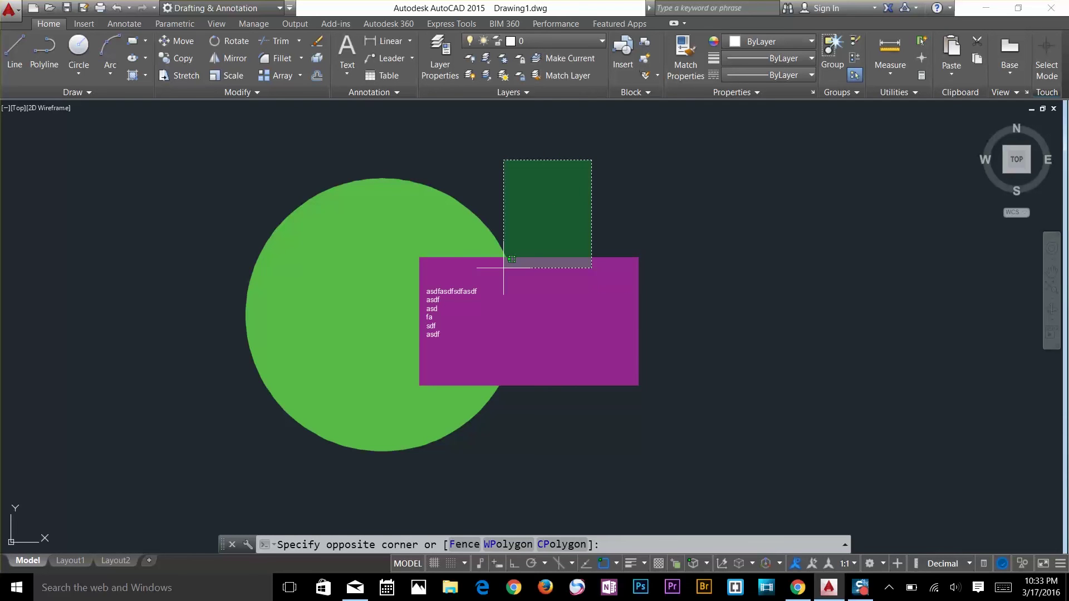
key(Escape)
key(Escape)
key(Escape)
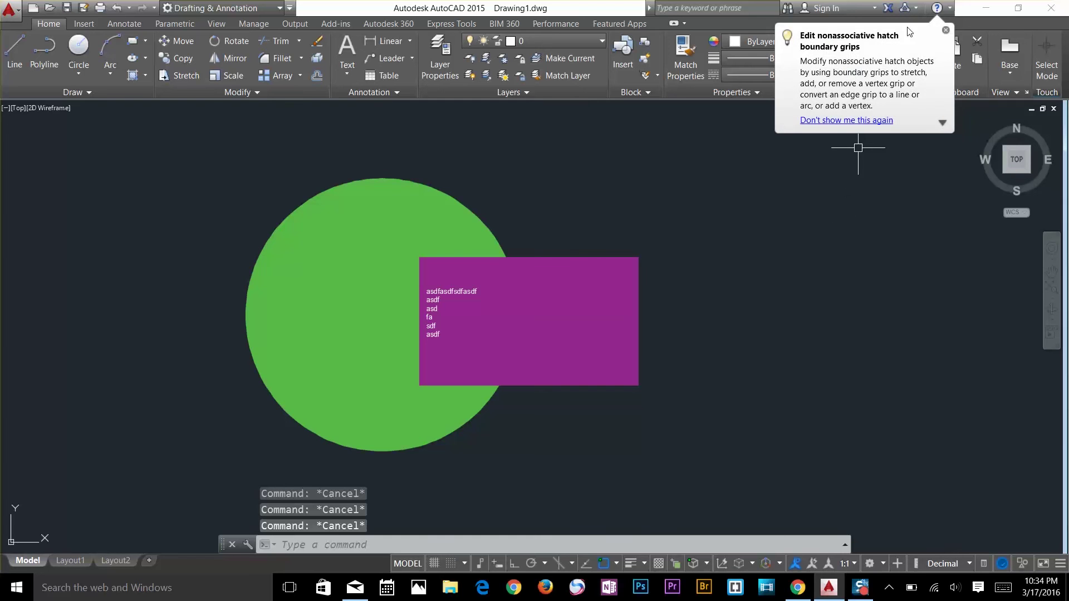
click(946, 30)
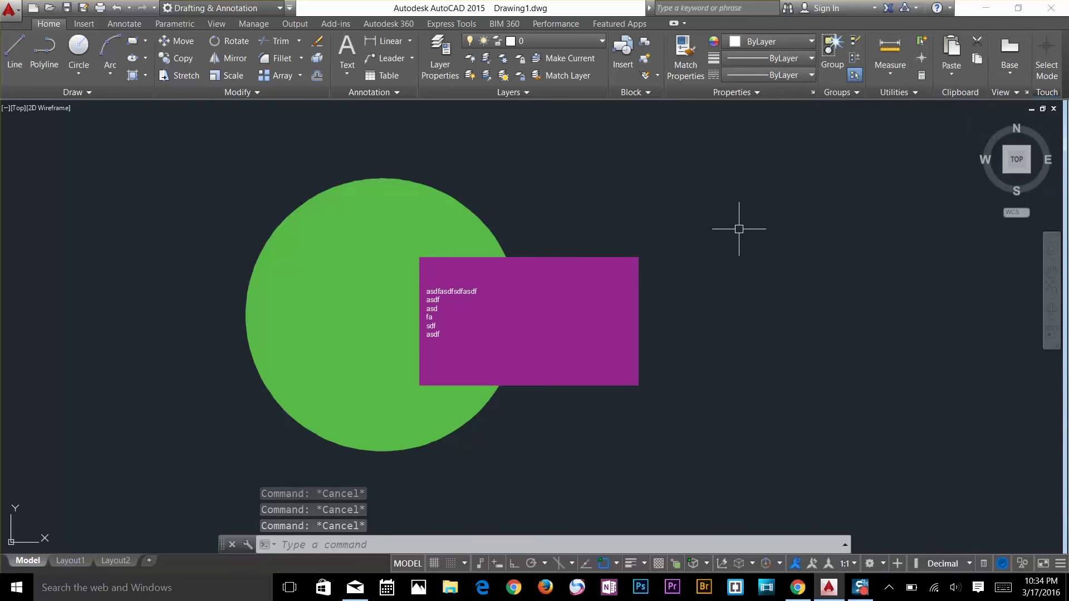